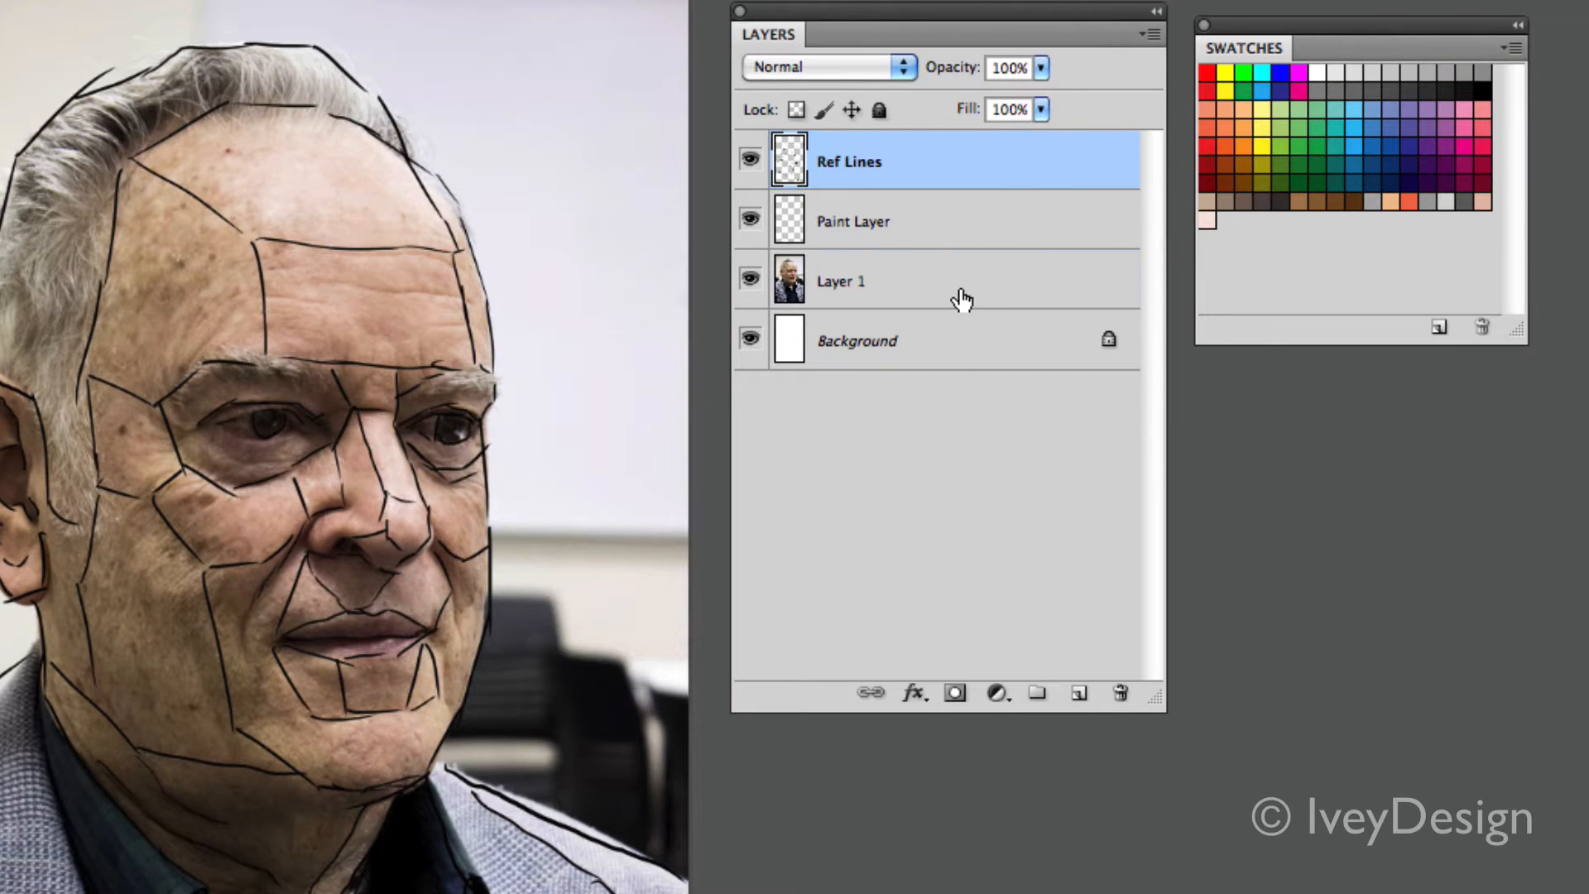
Delete the photo layer (Layer 1) and fill the Background layer with 50% gray.
{"action": "left_click", "coordinate": [960, 297]}
{"action": "mouse_move", "coordinate": [944, 299]}
{"action": "left_mouse_down"}
{"action": "mouse_move", "coordinate": [1032, 482]}
{"action": "mouse_move", "coordinate": [1075, 628]}
{"action": "mouse_move", "coordinate": [1119, 692]}
{"action": "left_mouse_up"}
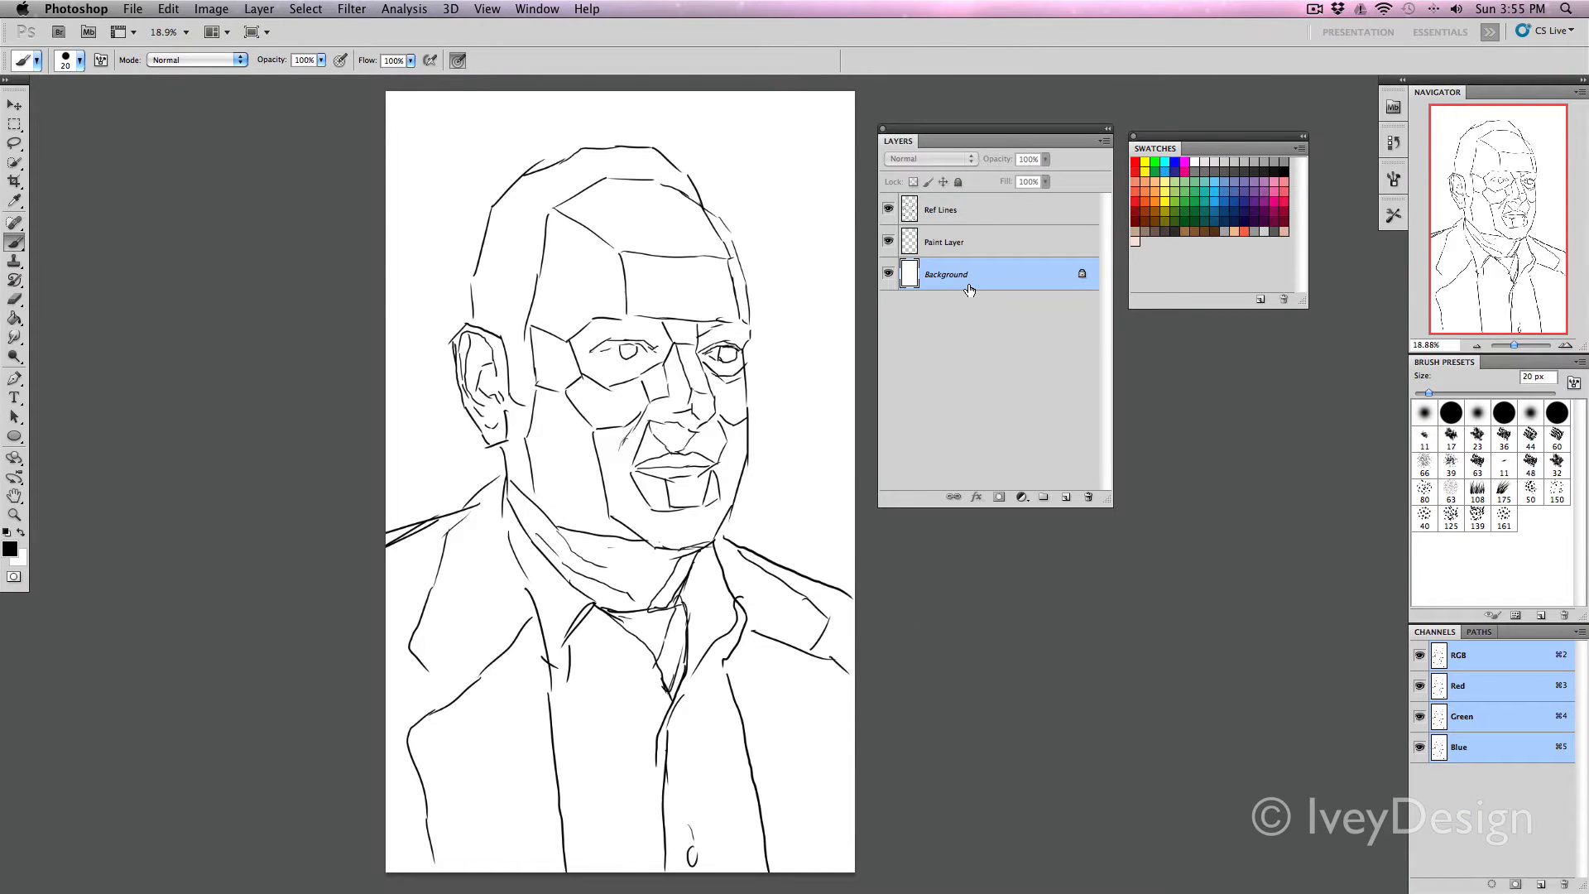
{"action": "key", "text": "shift+BackSpace"}
{"action": "left_click", "coordinate": [978, 331]}
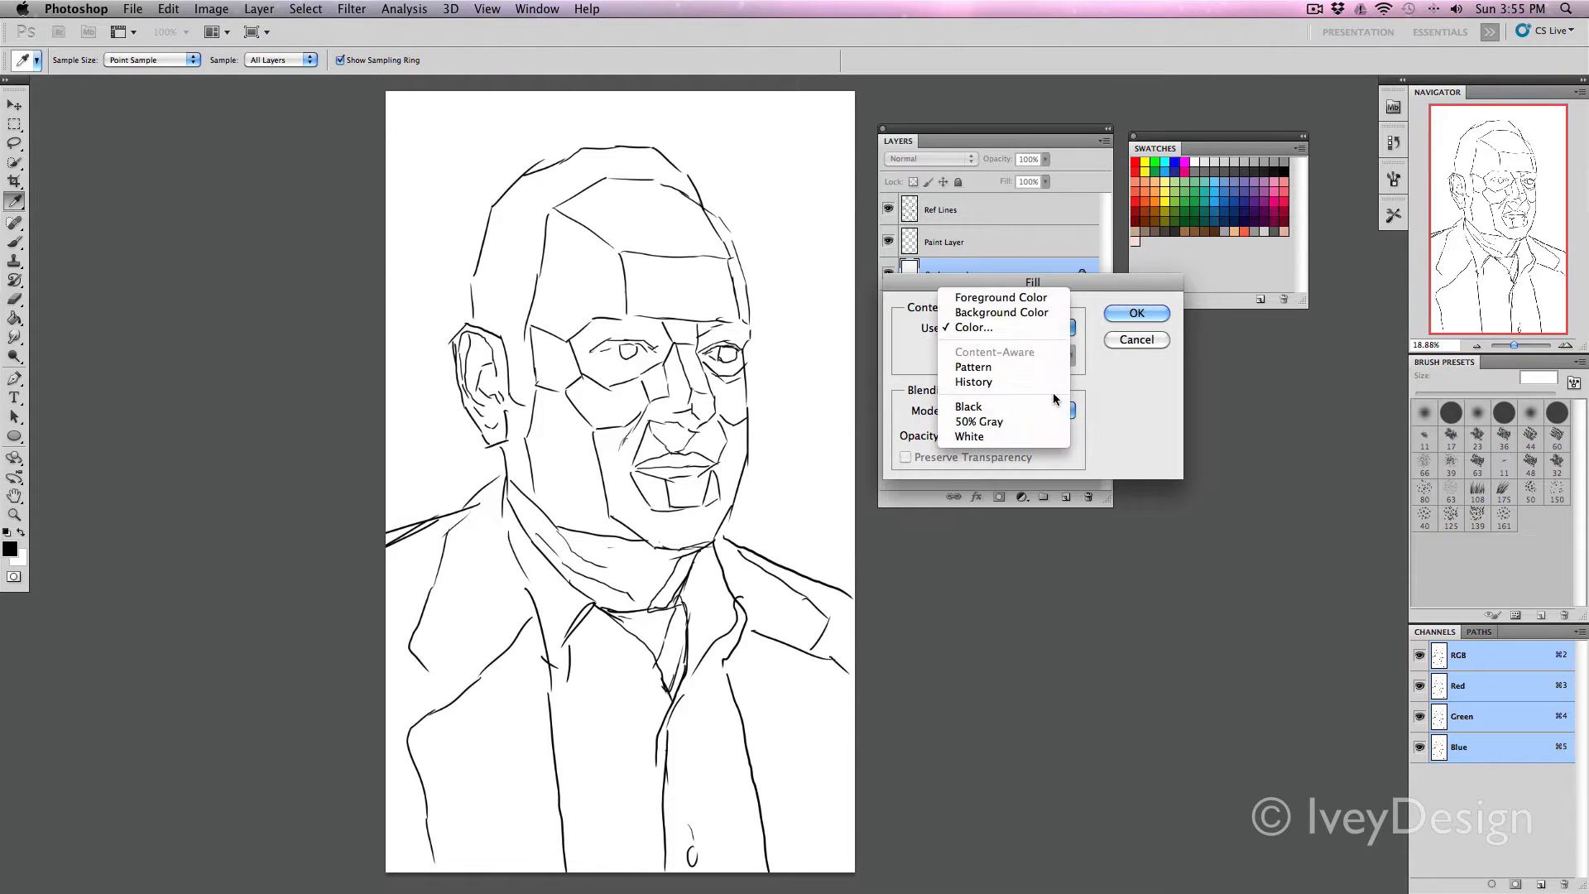
{"action": "left_click", "coordinate": [1038, 422]}
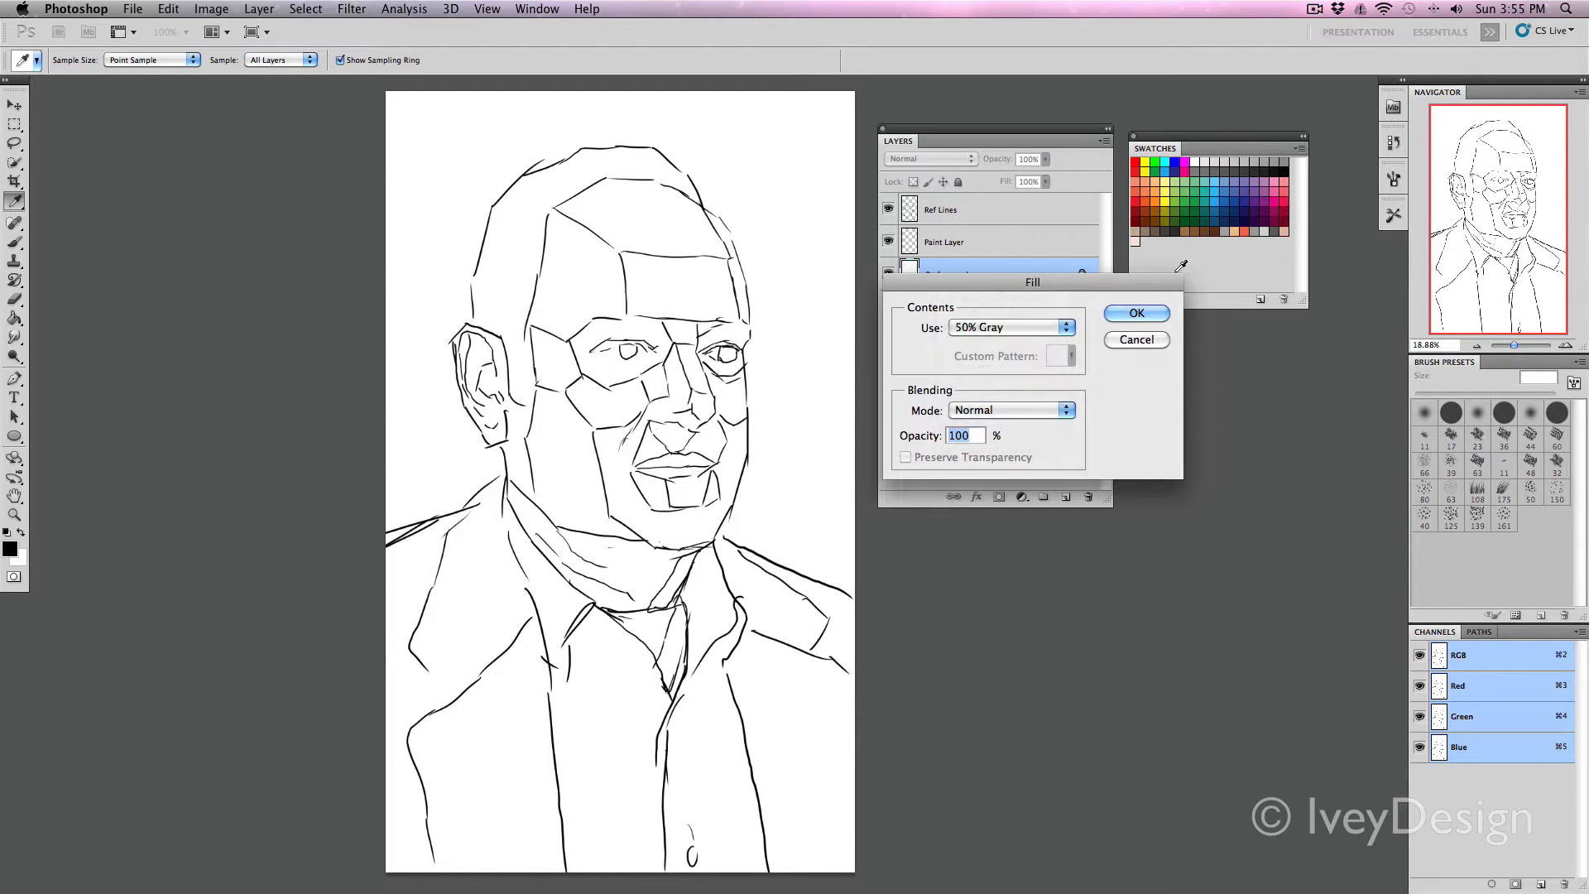
{"action": "left_click", "coordinate": [1135, 314]}
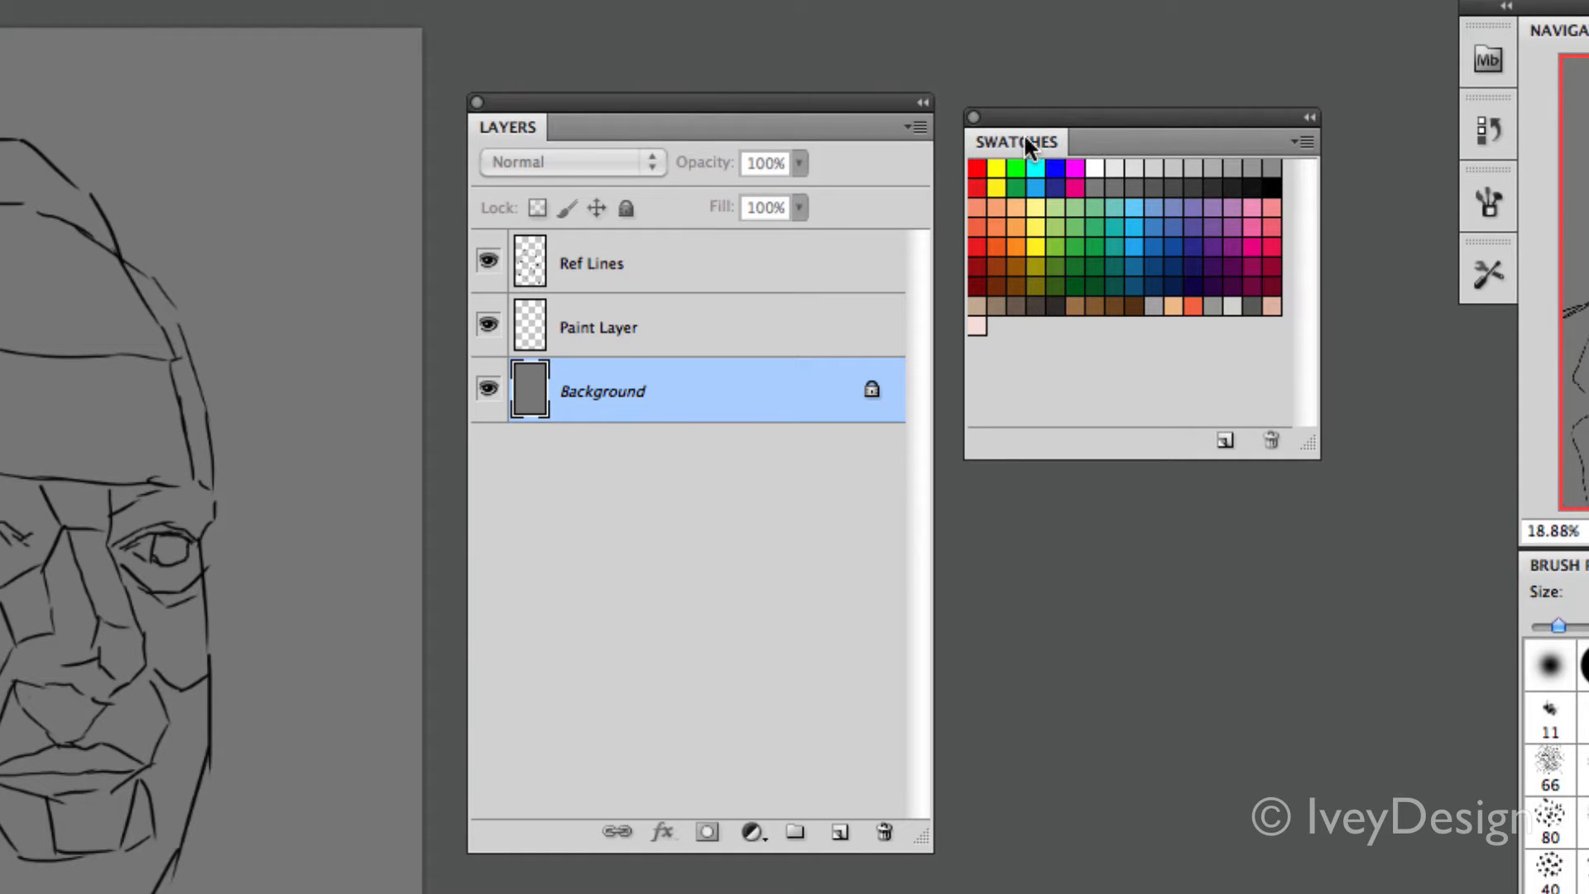
Load the Skin Color Swatches.ase file from the NO NAME drive into the swatches.
{"action": "left_click", "coordinate": [1302, 141]}
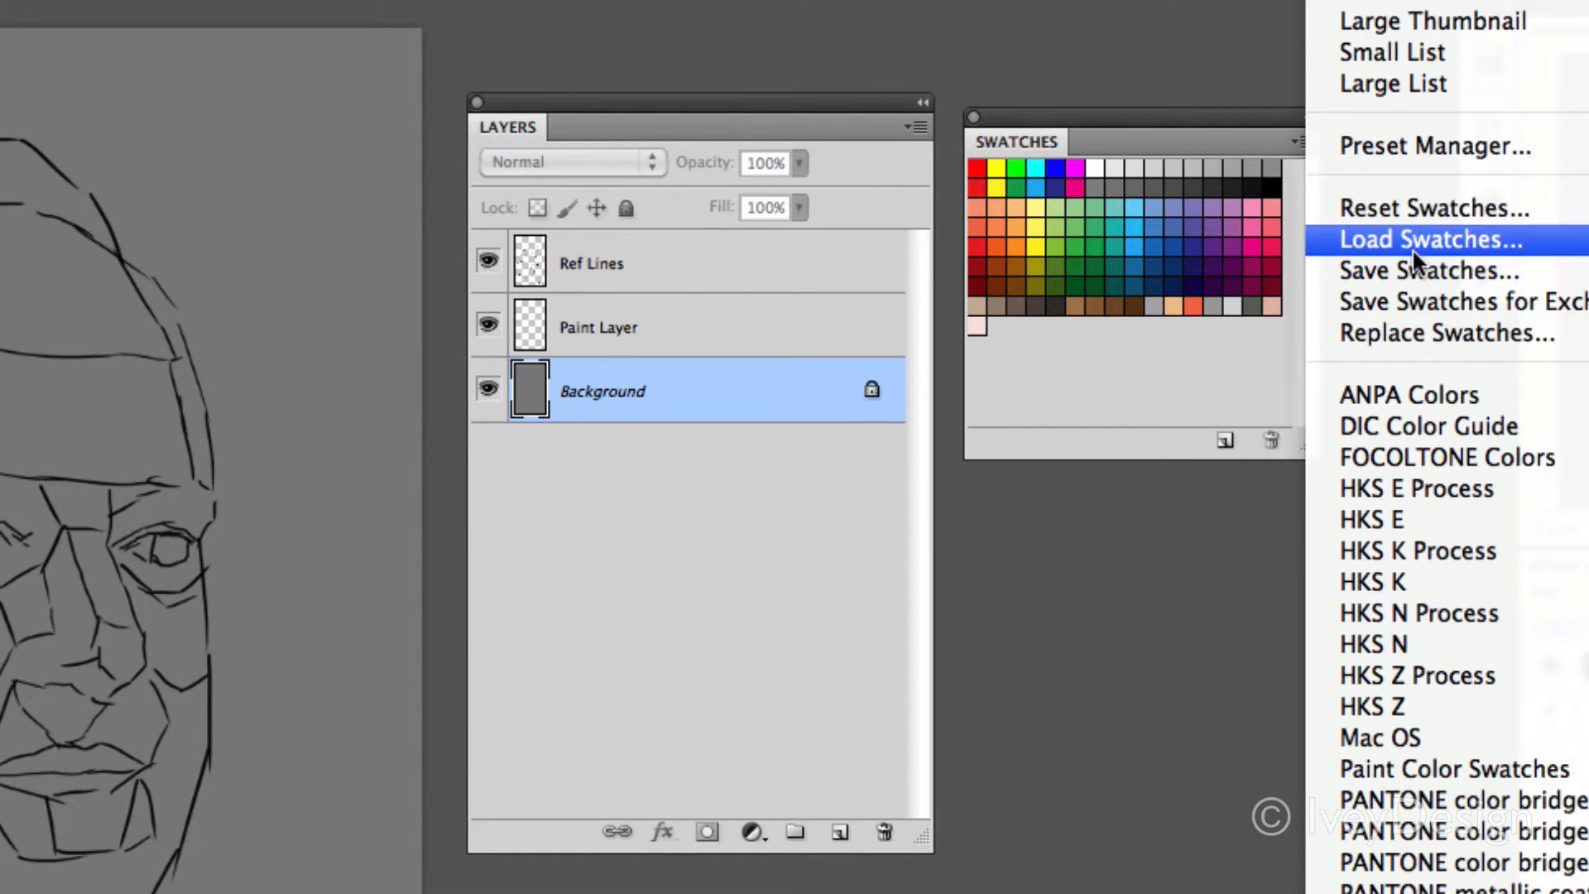
{"action": "left_click", "coordinate": [1414, 239]}
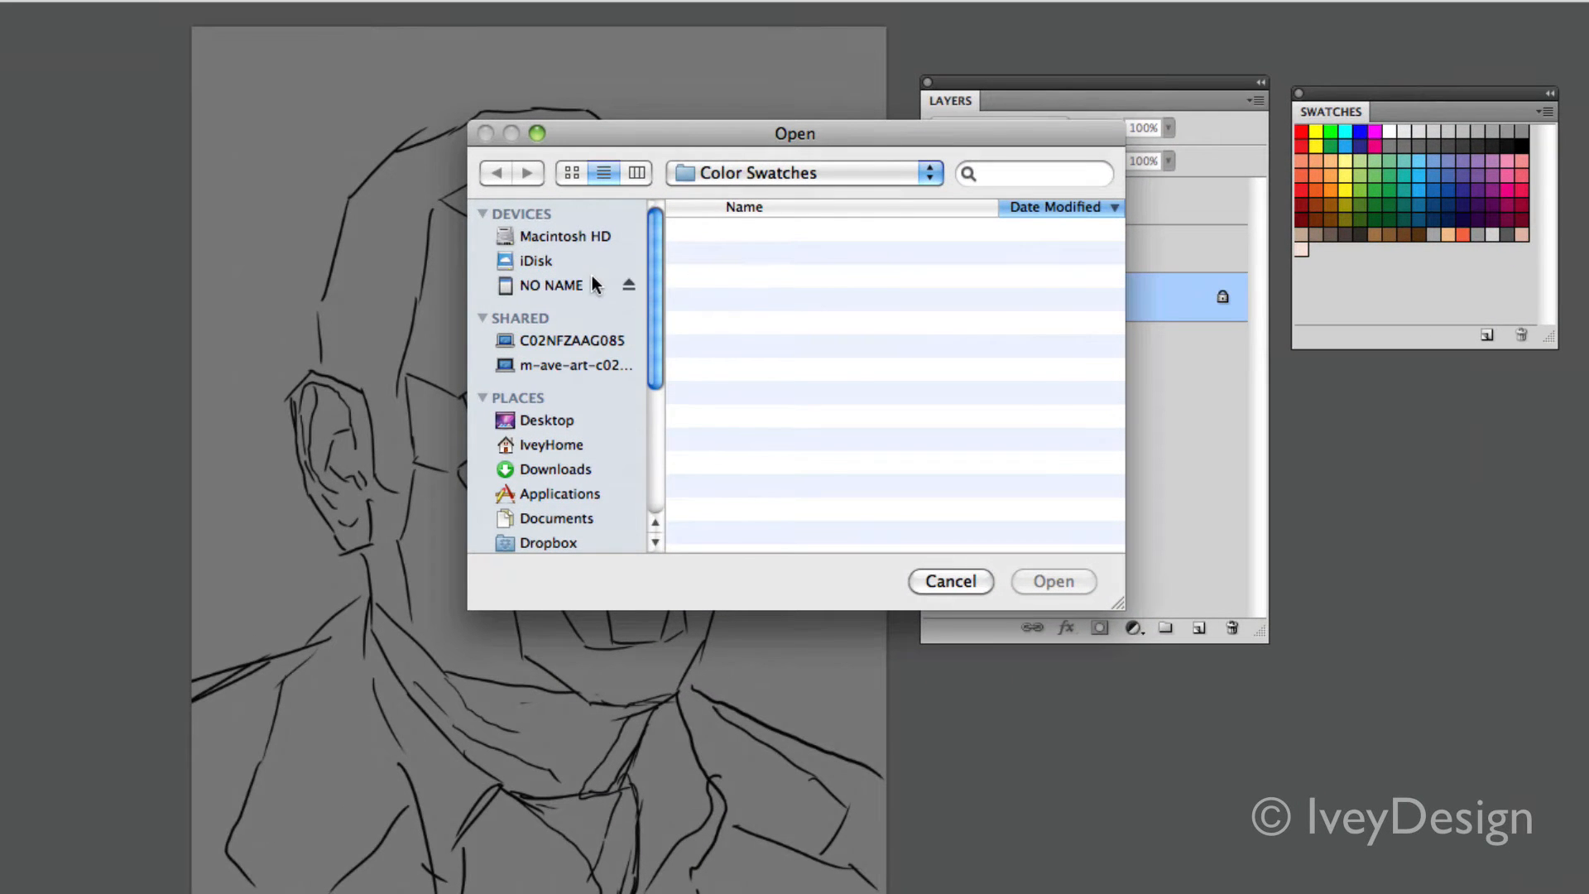
{"action": "left_click", "coordinate": [551, 284]}
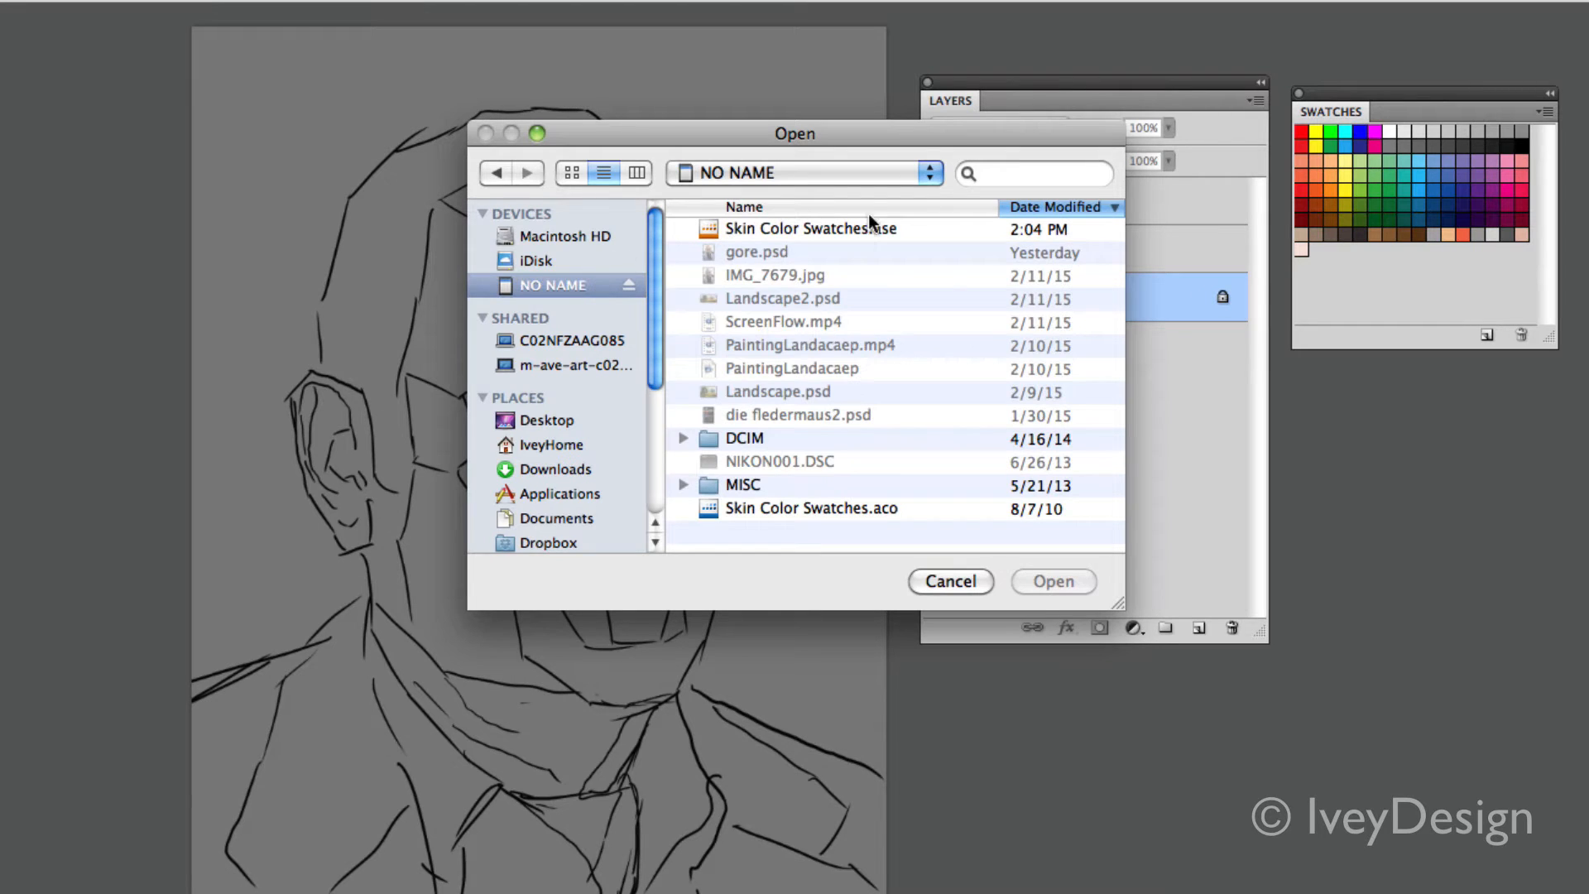
{"action": "left_click", "coordinate": [842, 231]}
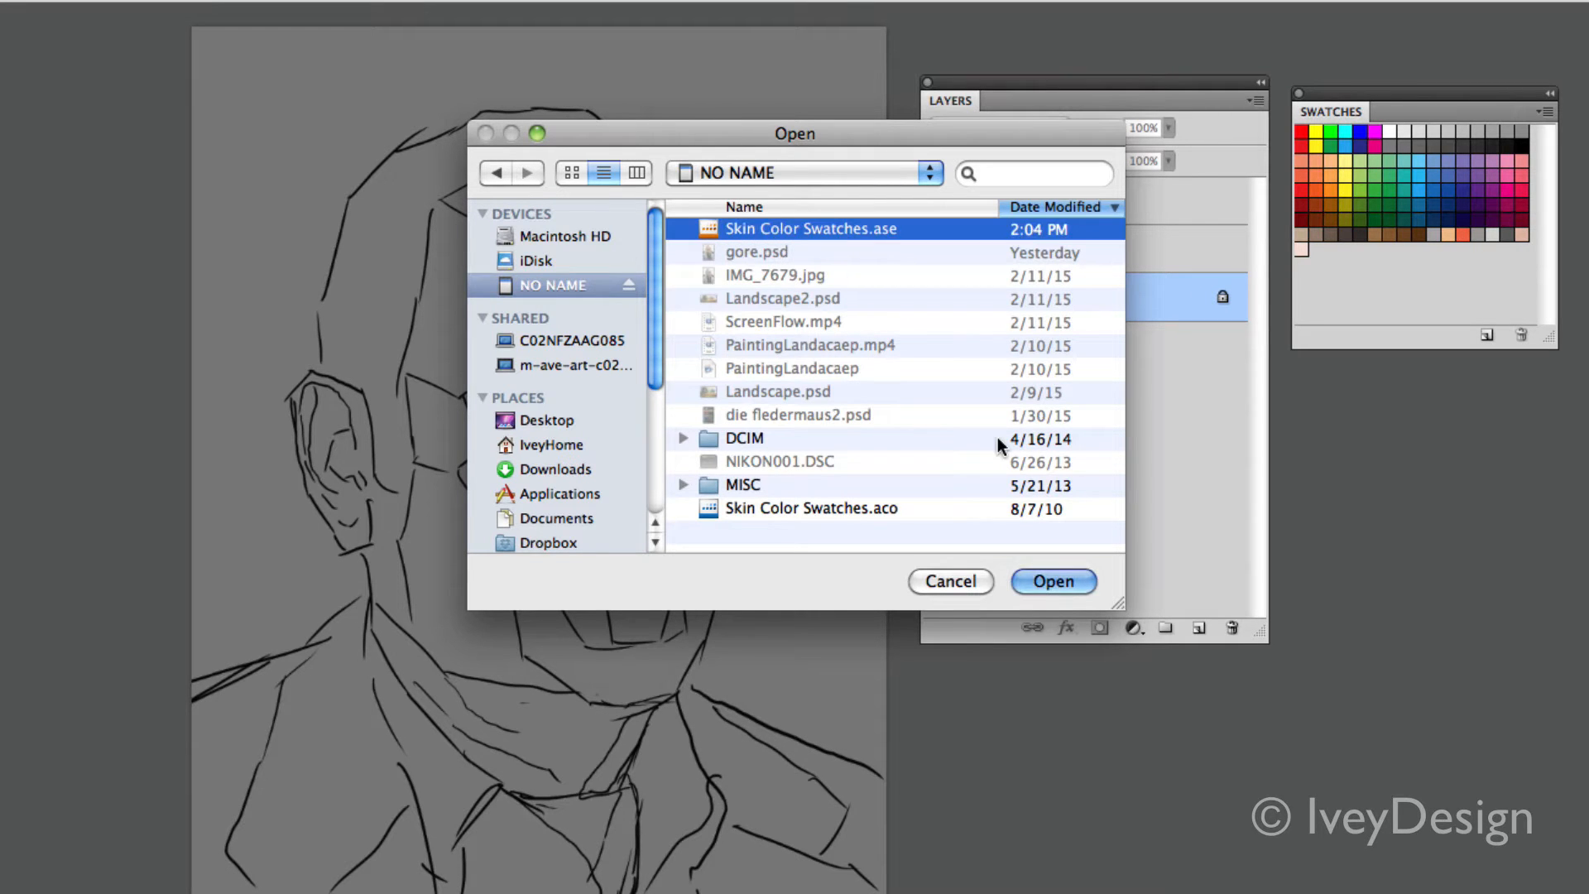
{"action": "left_click", "coordinate": [1052, 582]}
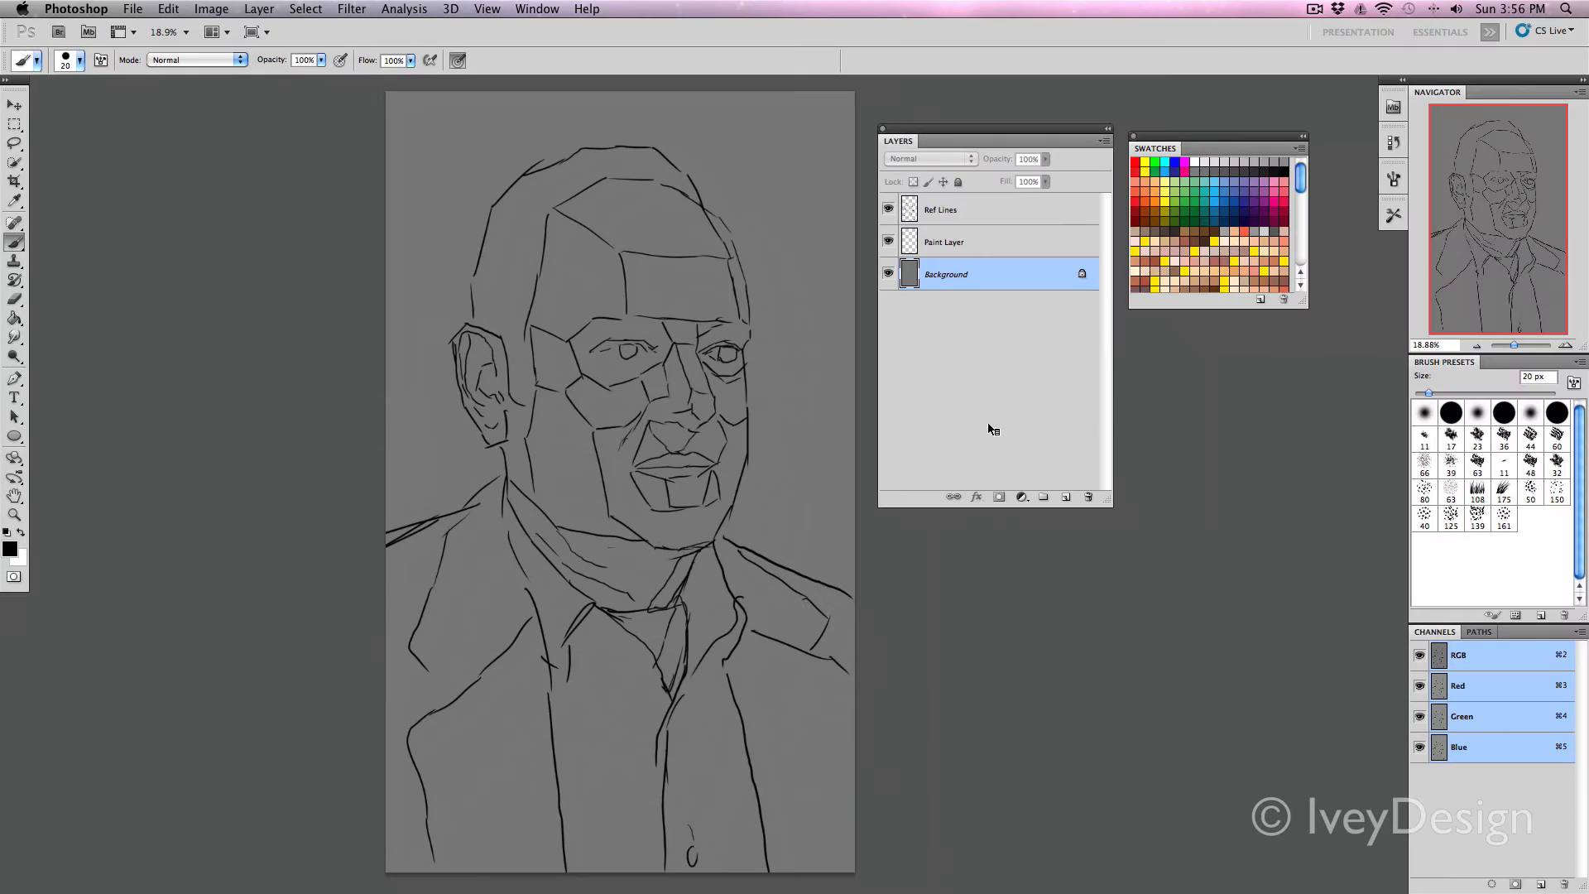
Enlarge the Swatches panel to fit all colours, and dock Layers beside Channels and Paths and Swatches in the collapsed icon column.
{"action": "left_click_drag", "start_coordinate": [1298, 301], "coordinate": [1317, 559]}
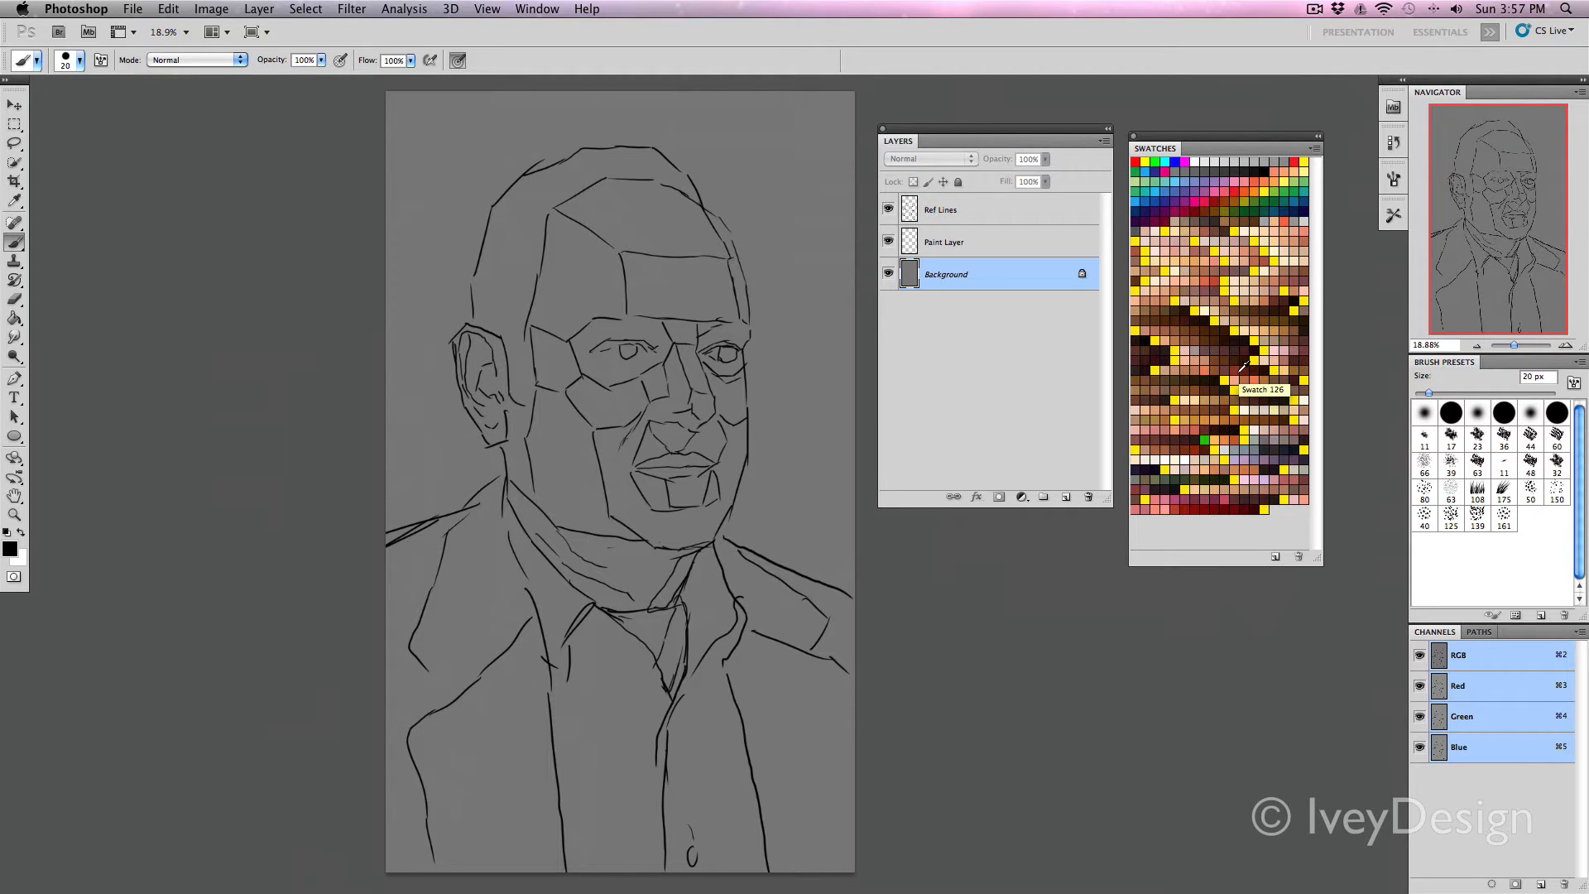
{"action": "left_click_drag", "start_coordinate": [902, 140], "coordinate": [1455, 643]}
{"action": "left_click_drag", "start_coordinate": [1153, 149], "coordinate": [1398, 241]}
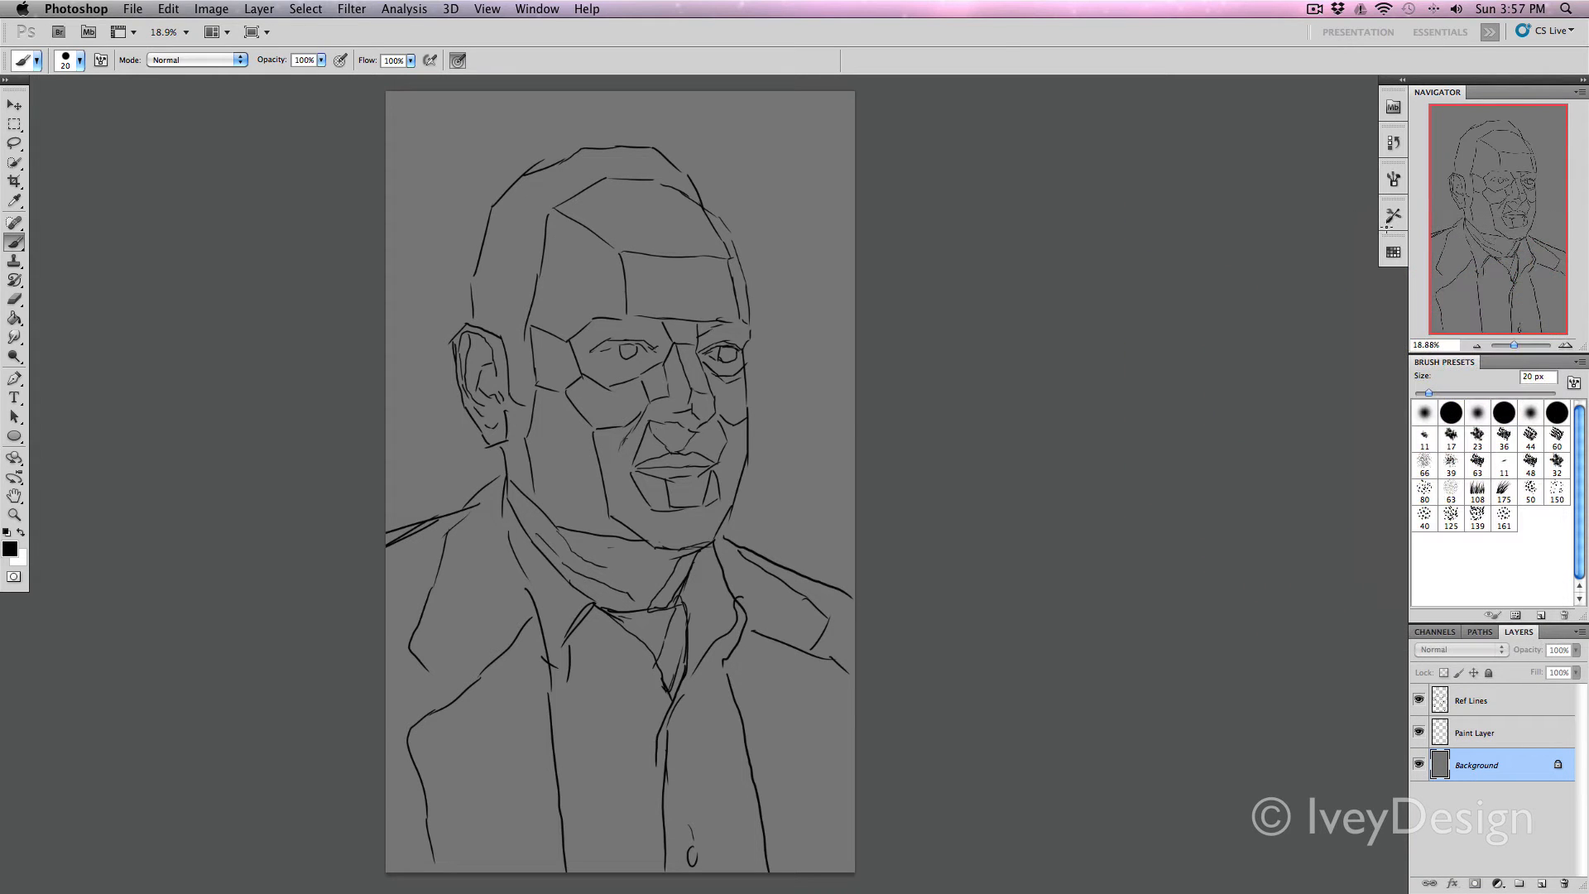
Return to the standard windowed screen mode and place the minimized IMG_7679.jpg reference photo beside the line drawing.
{"action": "key", "text": "f"}
{"action": "key", "text": "f"}
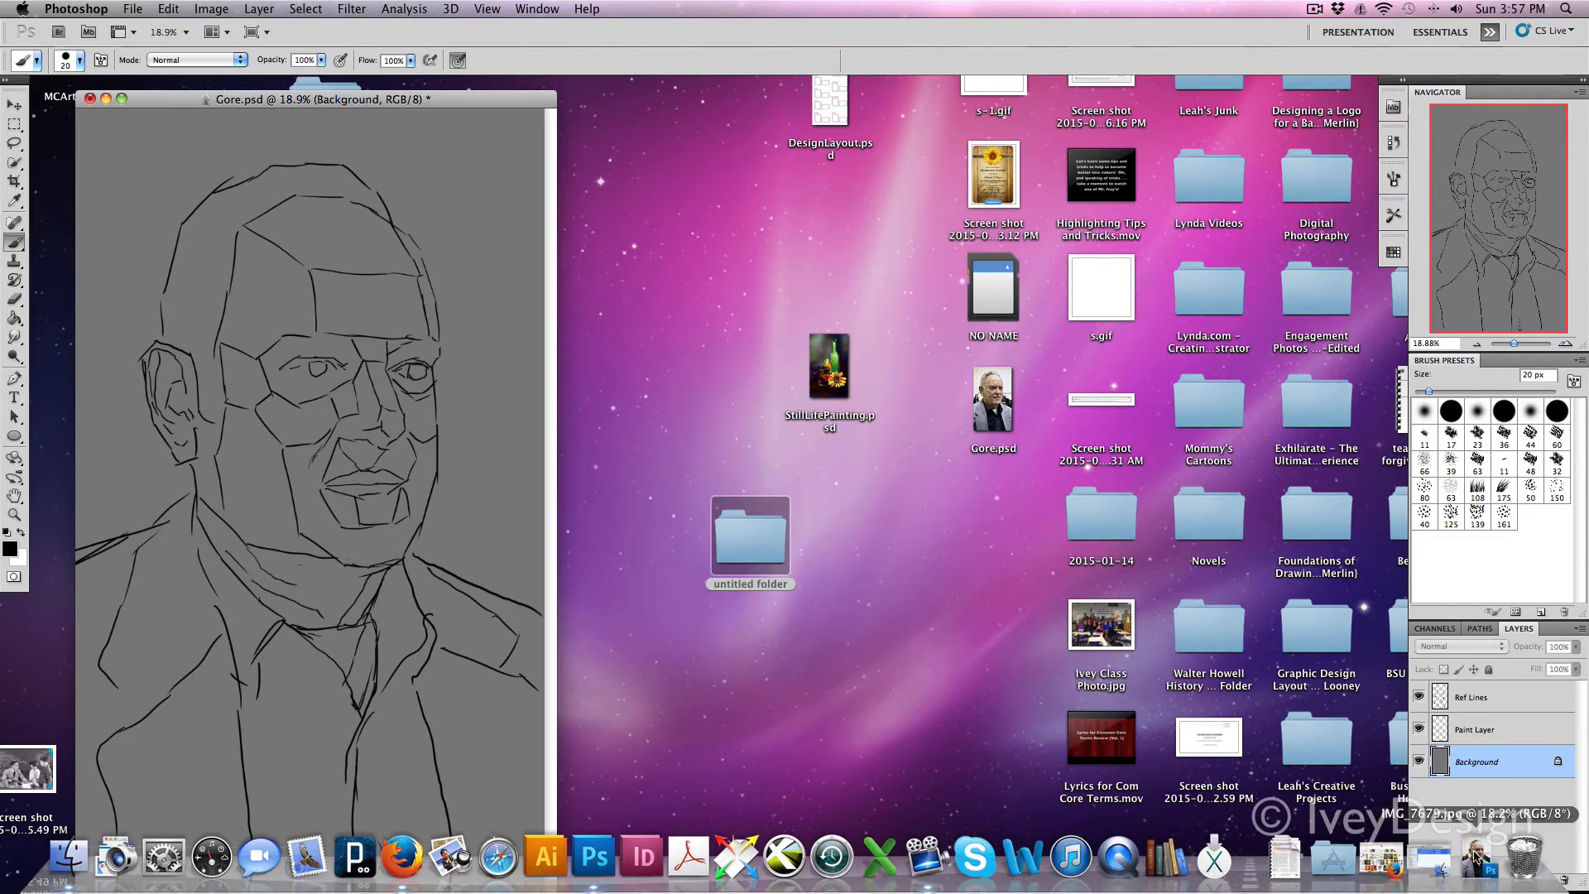
{"action": "left_click", "coordinate": [1475, 858]}
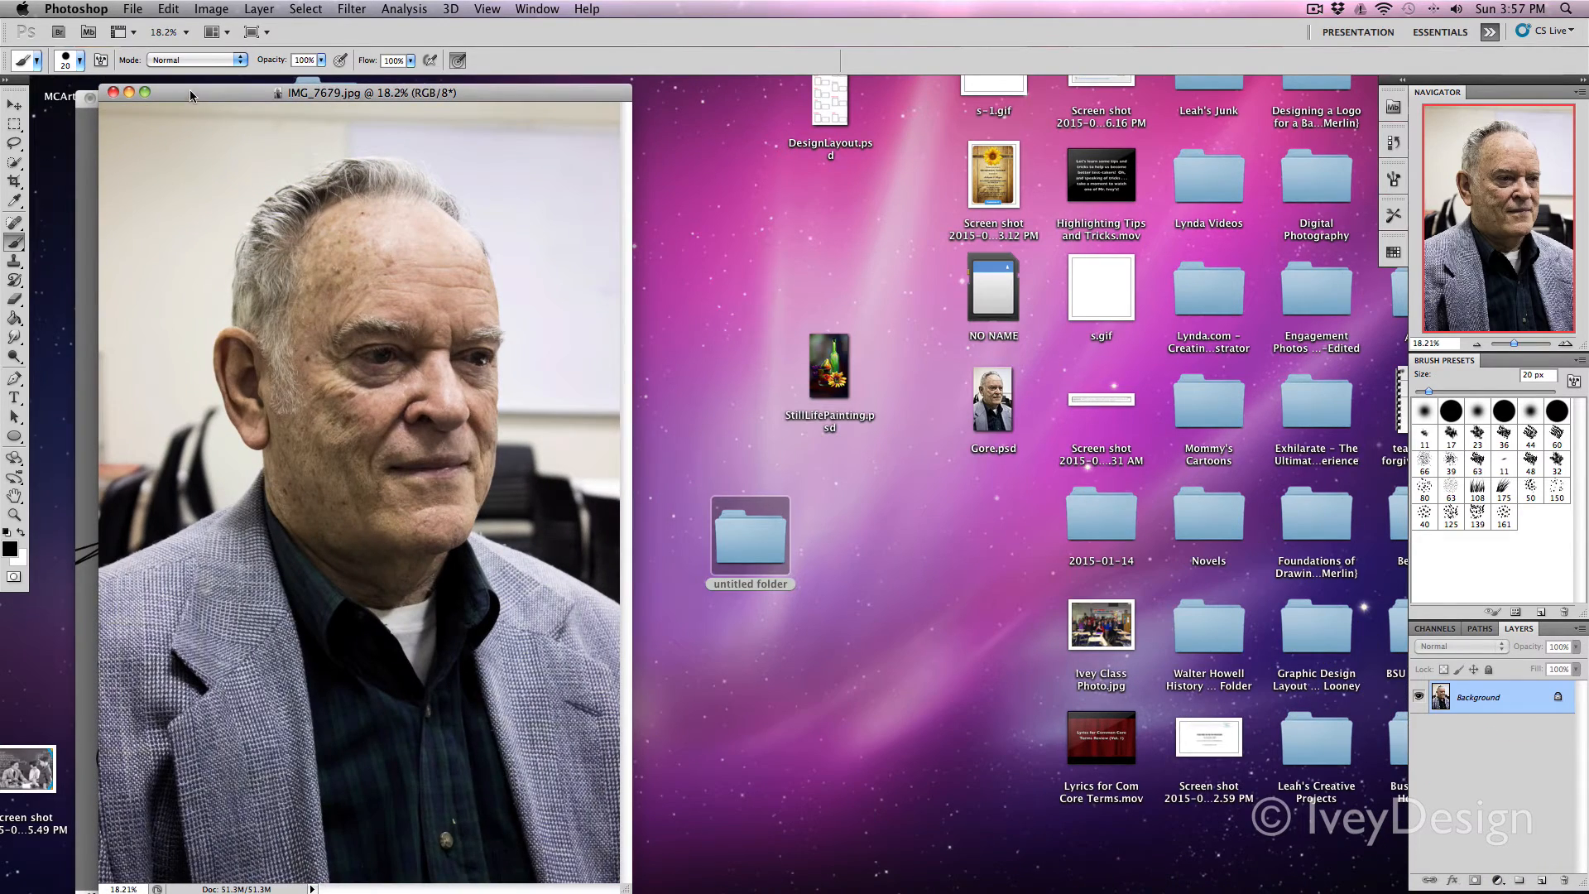
{"action": "mouse_move", "coordinate": [190, 95]}
{"action": "left_mouse_down"}
{"action": "mouse_move", "coordinate": [579, 159]}
{"action": "mouse_move", "coordinate": [672, 115]}
{"action": "mouse_move", "coordinate": [778, 102]}
{"action": "left_mouse_up"}
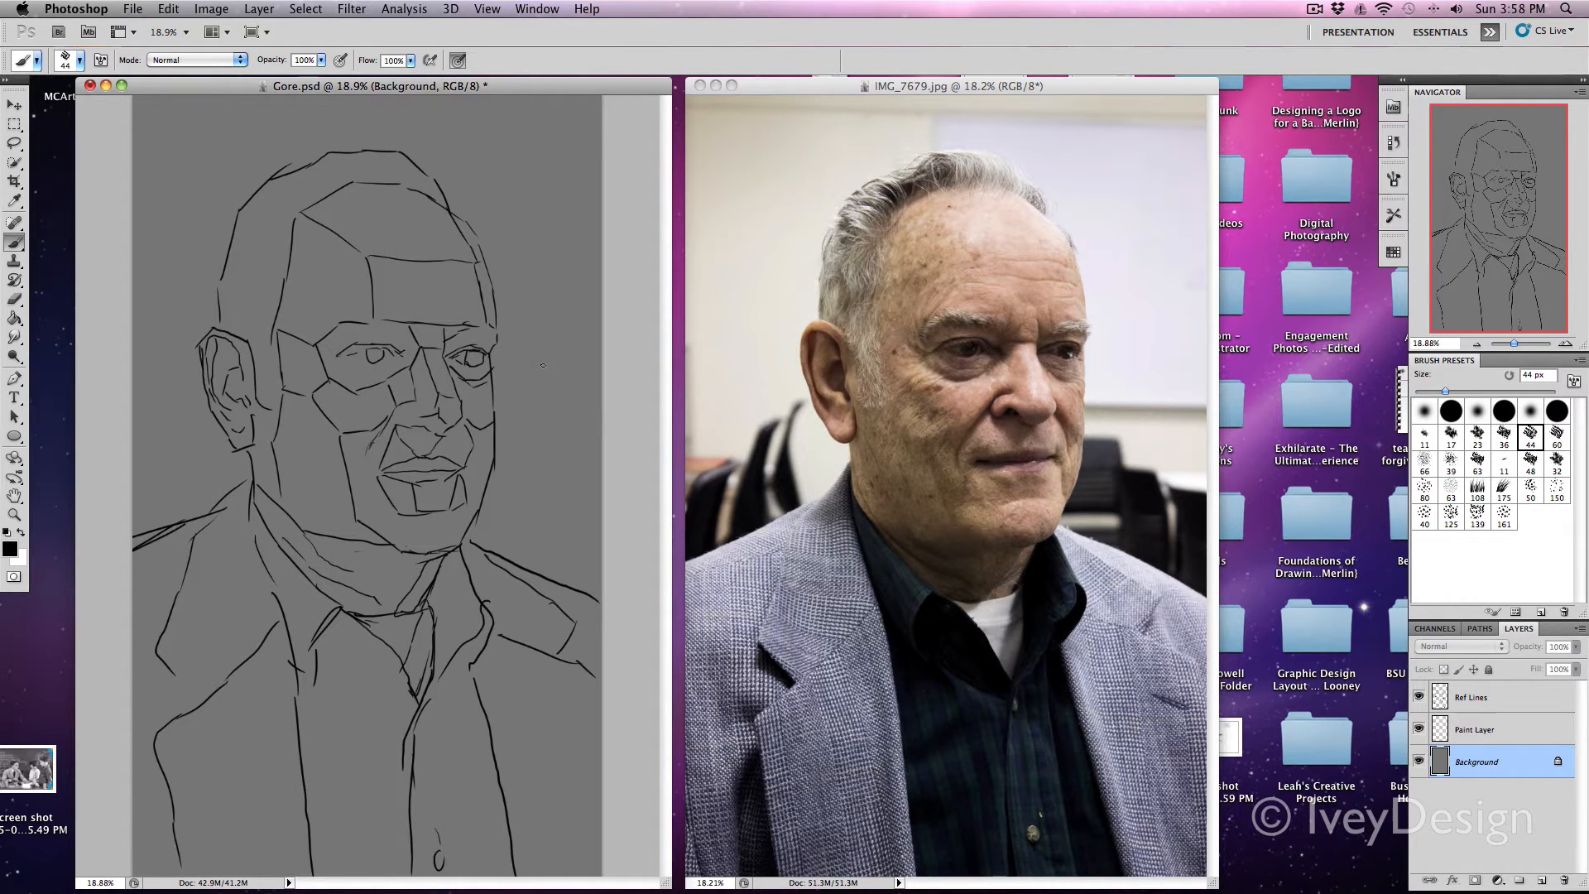
Paint the front planes of the forehead pale pink on Paint Layer with a textured 250 px brush.
{"action": "key", "text": "bracketright"}
{"action": "key", "text": "bracketright"}
{"action": "left_click", "coordinate": [1394, 252]}
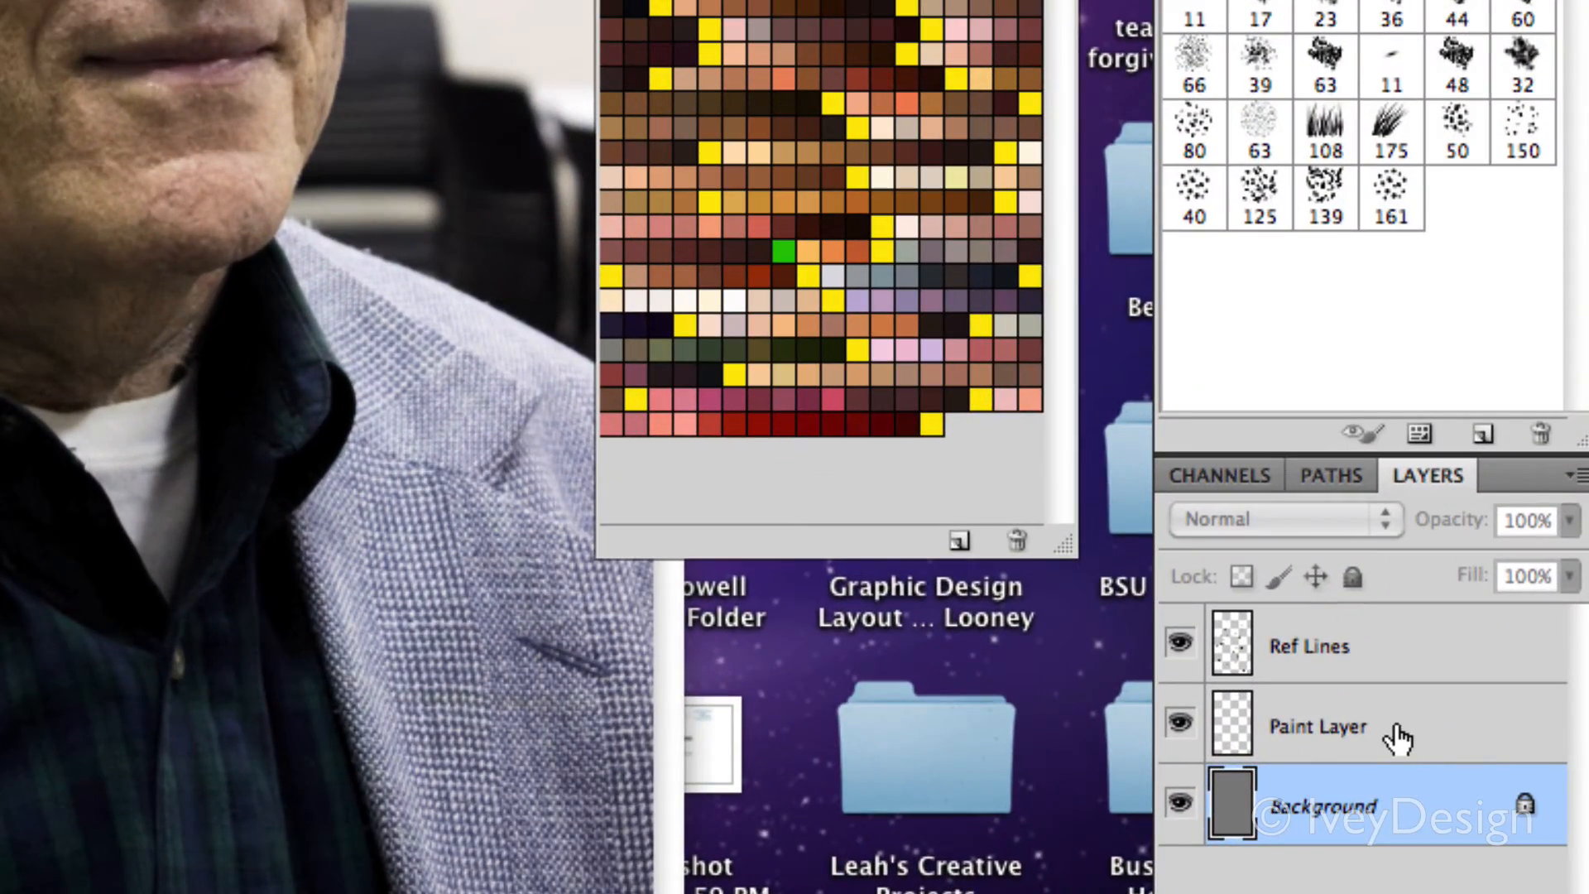
{"action": "left_click", "coordinate": [1397, 736]}
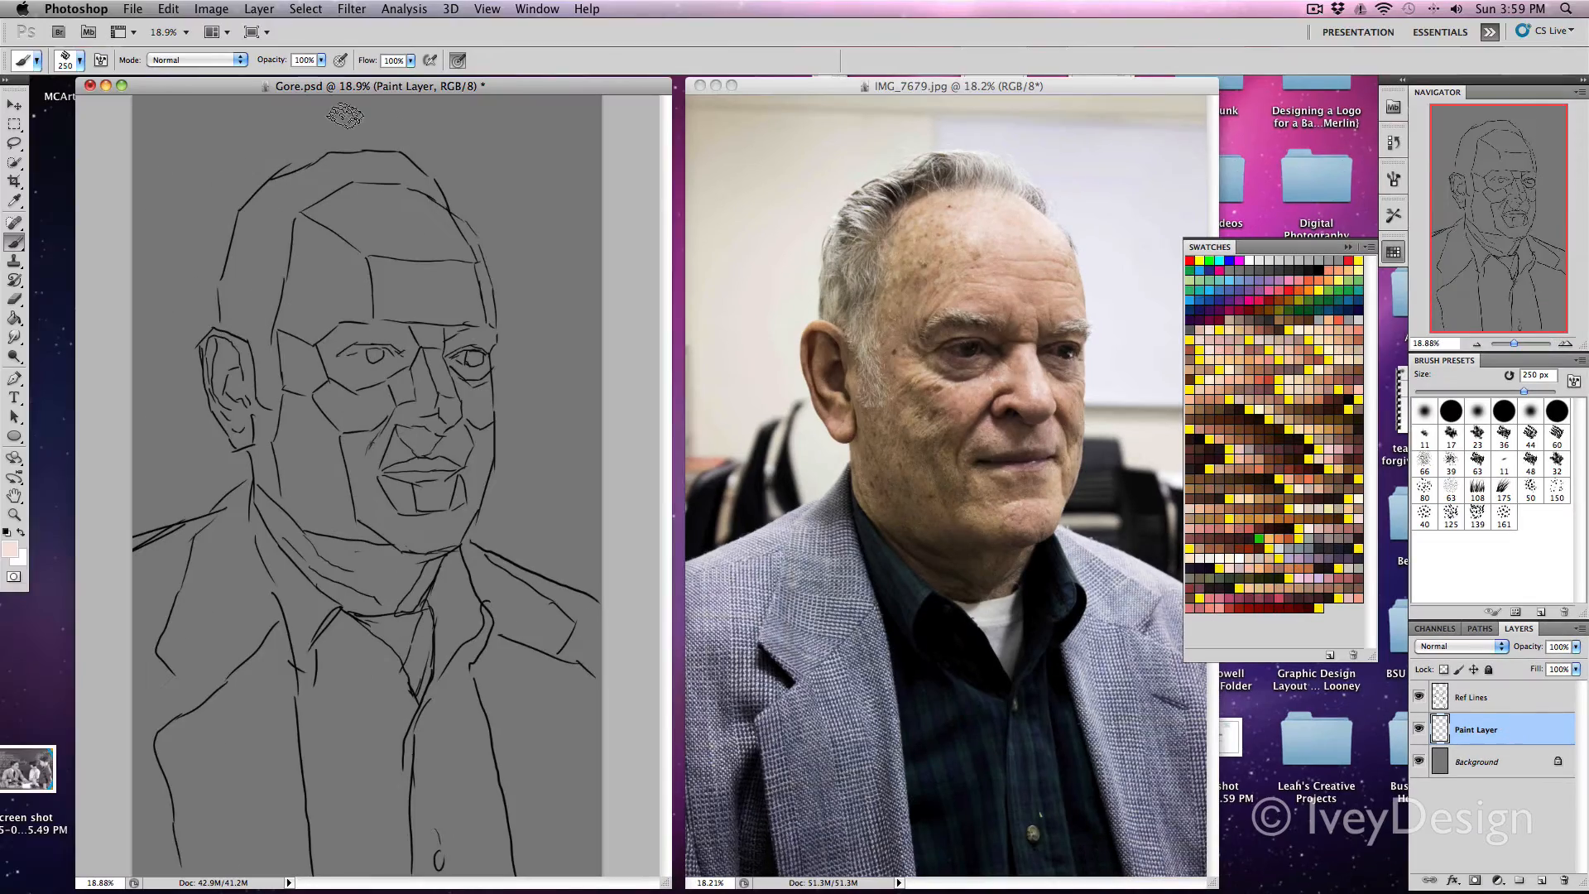
{"action": "mouse_move", "coordinate": [412, 213]}
{"action": "left_mouse_down"}
{"action": "mouse_move", "coordinate": [362, 221]}
{"action": "mouse_move", "coordinate": [395, 229]}
{"action": "mouse_move", "coordinate": [402, 259]}
{"action": "mouse_move", "coordinate": [312, 214]}
{"action": "mouse_move", "coordinate": [370, 207]}
{"action": "mouse_move", "coordinate": [343, 192]}
{"action": "mouse_move", "coordinate": [379, 188]}
{"action": "mouse_move", "coordinate": [389, 201]}
{"action": "mouse_move", "coordinate": [346, 217]}
{"action": "mouse_move", "coordinate": [385, 256]}
{"action": "mouse_move", "coordinate": [414, 214]}
{"action": "mouse_move", "coordinate": [460, 237]}
{"action": "mouse_move", "coordinate": [447, 219]}
{"action": "mouse_move", "coordinate": [487, 281]}
{"action": "mouse_move", "coordinate": [455, 269]}
{"action": "mouse_move", "coordinate": [397, 312]}
{"action": "mouse_move", "coordinate": [377, 272]}
{"action": "mouse_move", "coordinate": [383, 311]}
{"action": "mouse_move", "coordinate": [470, 315]}
{"action": "mouse_move", "coordinate": [476, 276]}
{"action": "mouse_move", "coordinate": [484, 315]}
{"action": "mouse_move", "coordinate": [425, 310]}
{"action": "mouse_move", "coordinate": [435, 242]}
{"action": "mouse_move", "coordinate": [458, 299]}
{"action": "mouse_move", "coordinate": [405, 302]}
{"action": "mouse_move", "coordinate": [459, 269]}
{"action": "mouse_move", "coordinate": [459, 241]}
{"action": "mouse_move", "coordinate": [472, 252]}
{"action": "mouse_move", "coordinate": [458, 222]}
{"action": "mouse_move", "coordinate": [472, 249]}
{"action": "mouse_move", "coordinate": [348, 199]}
{"action": "left_mouse_up"}
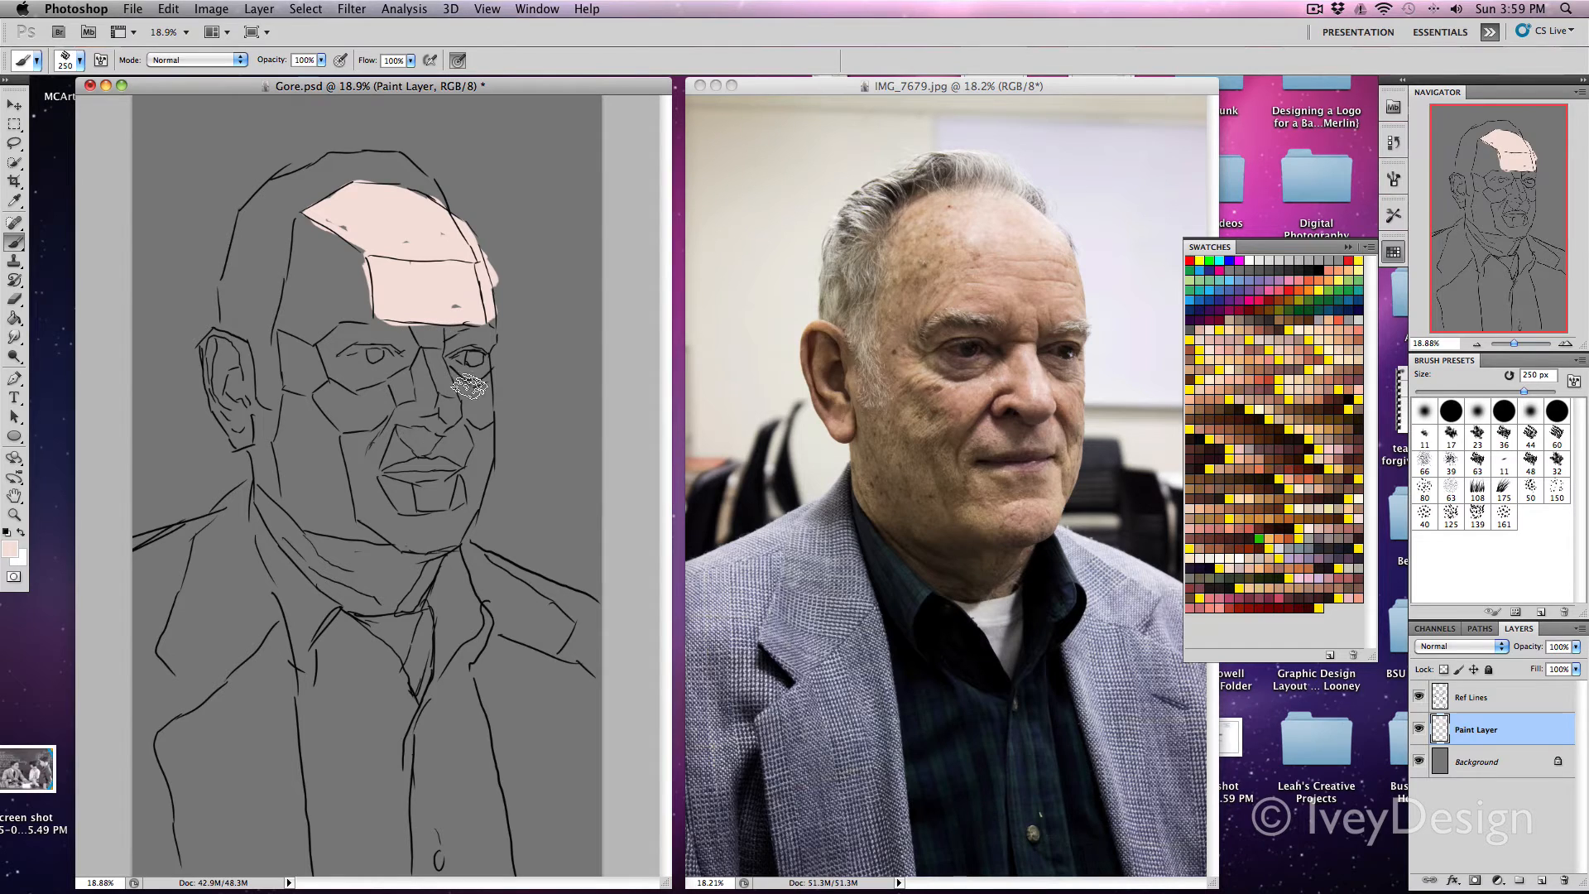
Block in the lit planes of the nose, cheeks, upper lip, chin and ear in pale pink, reducing the brush to 175 px.
{"action": "mouse_move", "coordinate": [430, 355]}
{"action": "left_mouse_down"}
{"action": "mouse_move", "coordinate": [448, 418]}
{"action": "mouse_move", "coordinate": [473, 424]}
{"action": "left_mouse_up"}
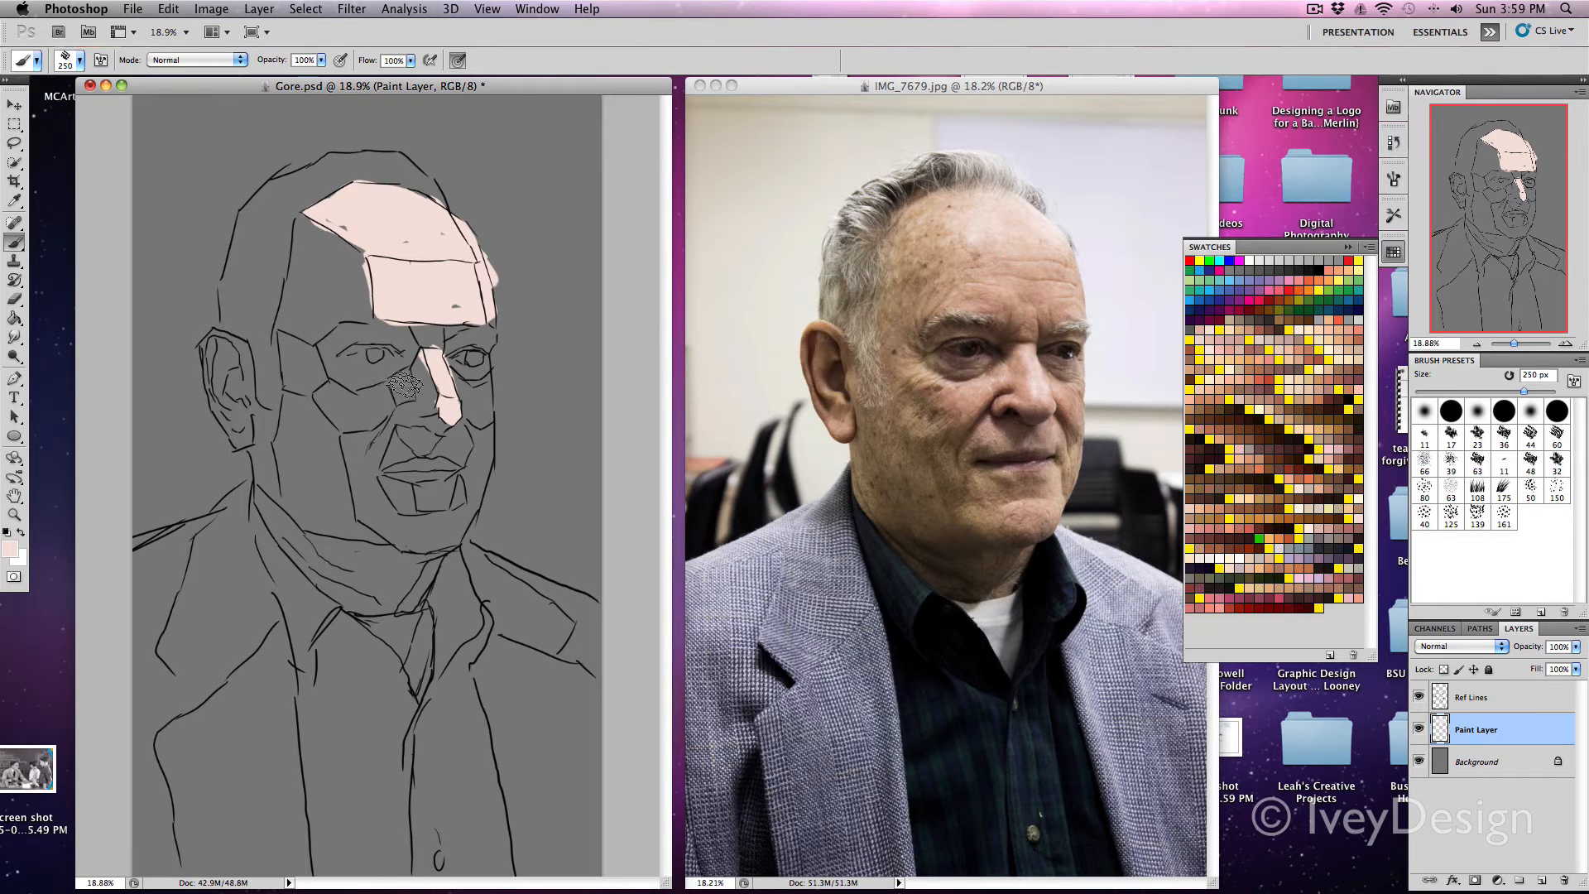
{"action": "mouse_move", "coordinate": [409, 376]}
{"action": "left_mouse_down"}
{"action": "mouse_move", "coordinate": [358, 399]}
{"action": "mouse_move", "coordinate": [377, 393]}
{"action": "mouse_move", "coordinate": [327, 389]}
{"action": "mouse_move", "coordinate": [336, 422]}
{"action": "mouse_move", "coordinate": [418, 389]}
{"action": "mouse_move", "coordinate": [476, 397]}
{"action": "mouse_move", "coordinate": [451, 372]}
{"action": "mouse_move", "coordinate": [480, 415]}
{"action": "mouse_move", "coordinate": [484, 396]}
{"action": "left_mouse_up"}
{"action": "key", "text": "bracketleft"}
{"action": "key", "text": "bracketleft"}
{"action": "left_click_drag", "start_coordinate": [397, 441], "coordinate": [410, 458]}
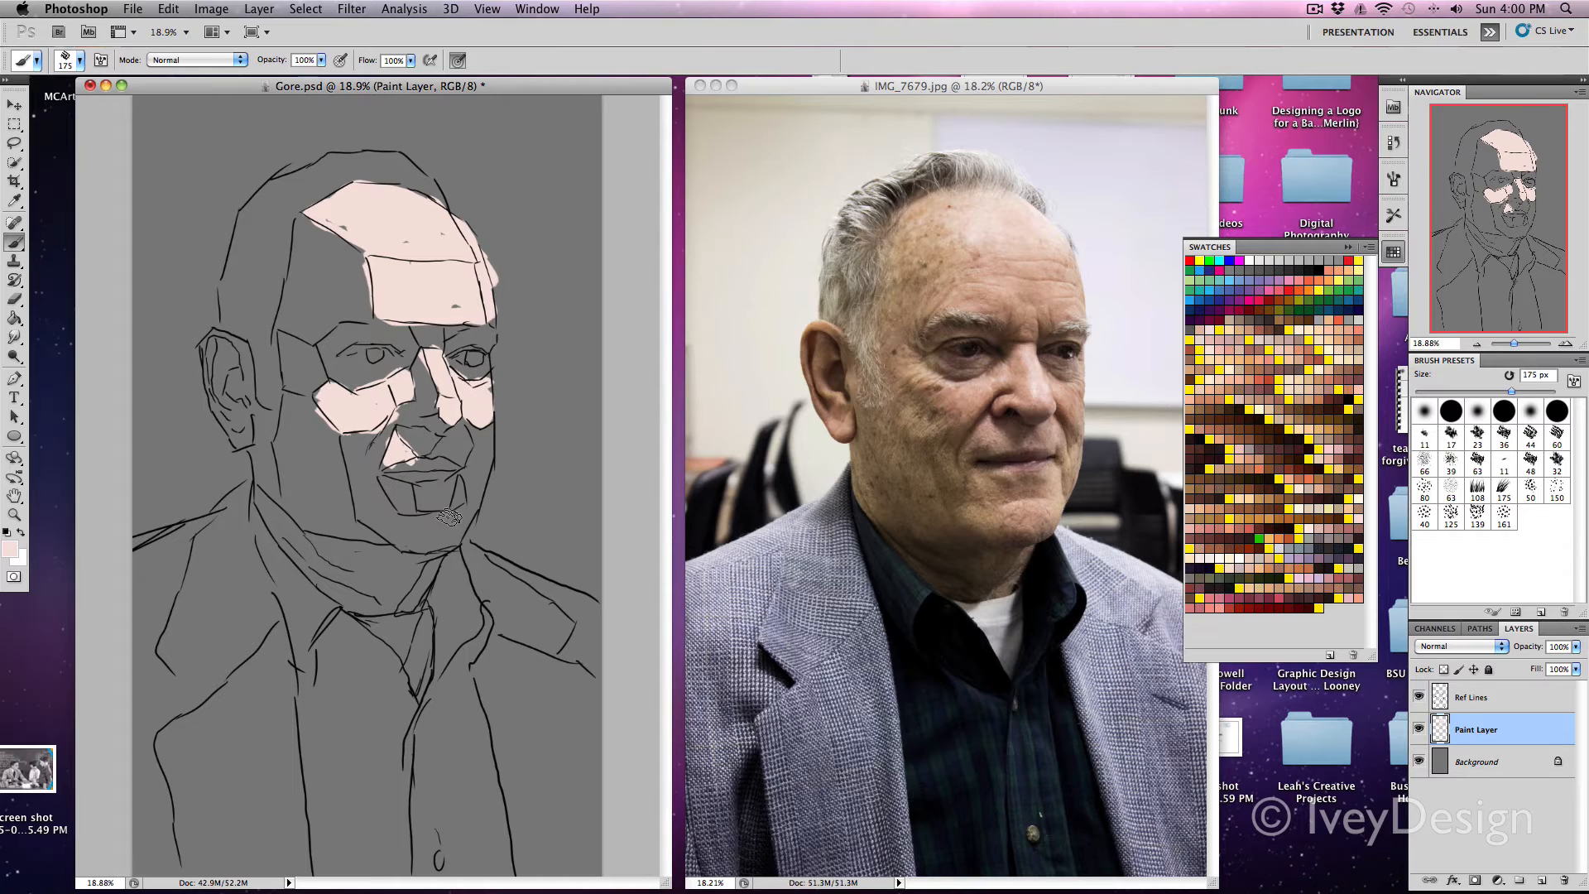
{"action": "mouse_move", "coordinate": [449, 517]}
{"action": "left_mouse_down"}
{"action": "mouse_move", "coordinate": [418, 519]}
{"action": "mouse_move", "coordinate": [473, 505]}
{"action": "left_mouse_up"}
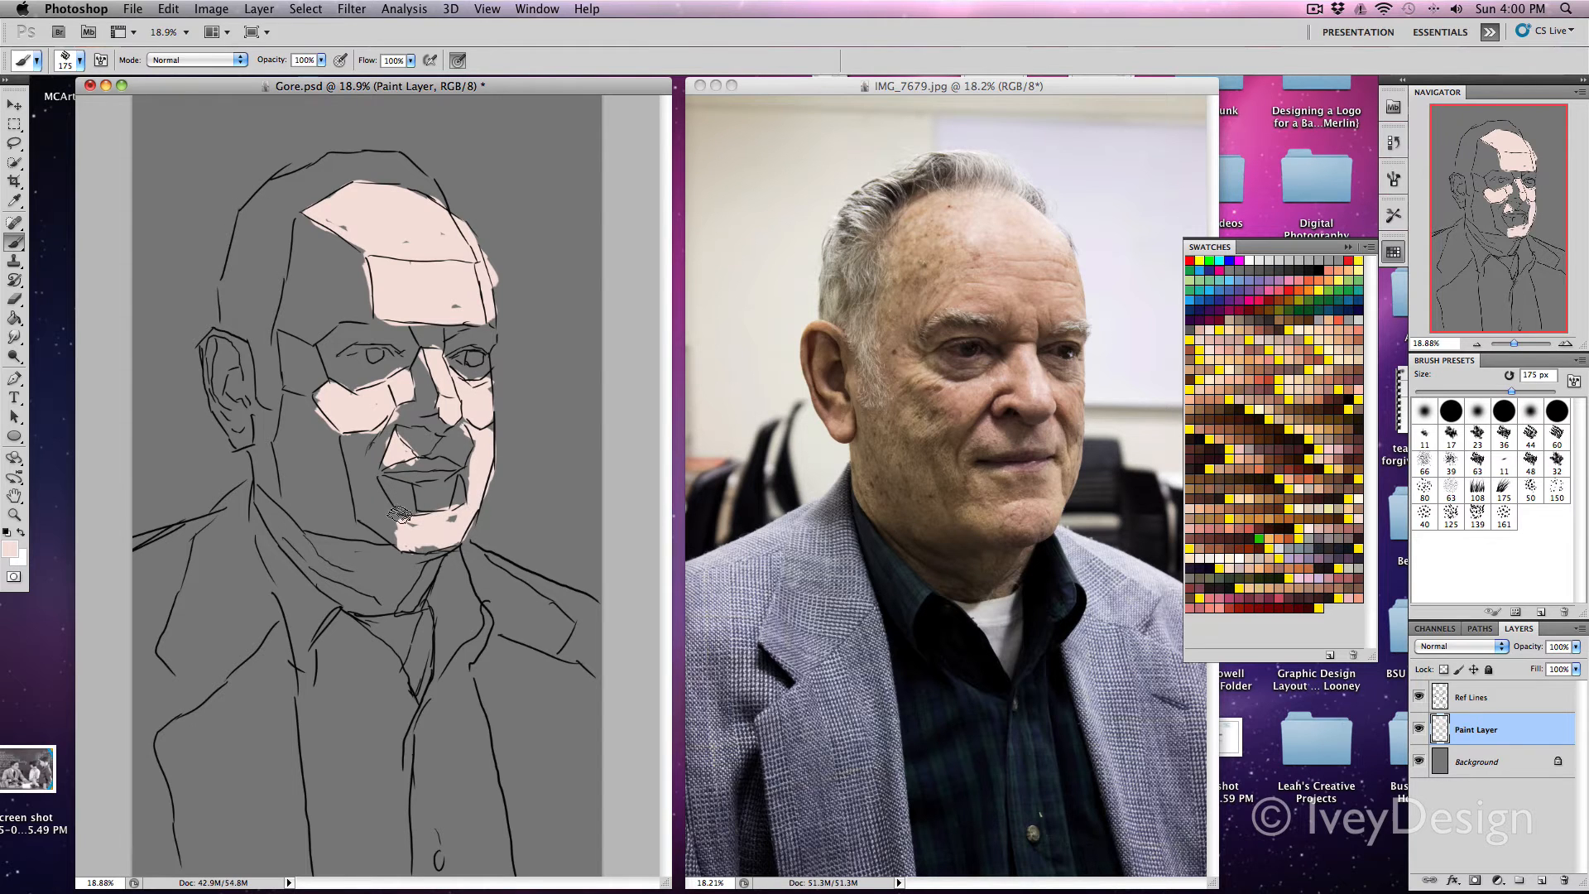
{"action": "left_click_drag", "start_coordinate": [458, 432], "coordinate": [465, 454]}
{"action": "left_click_drag", "start_coordinate": [368, 180], "coordinate": [398, 181]}
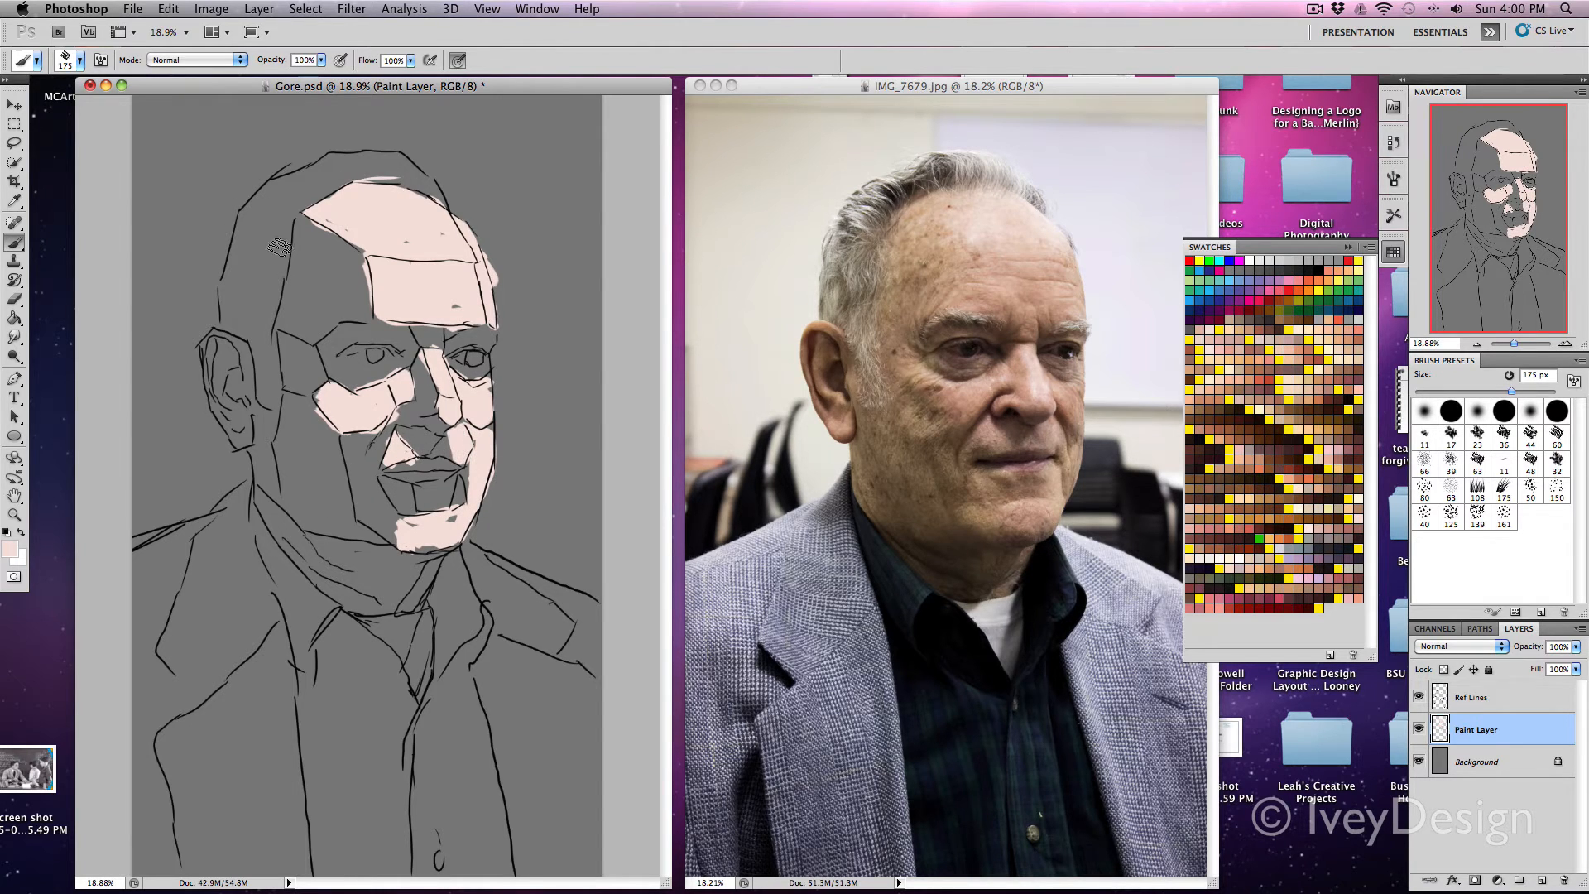
{"action": "mouse_move", "coordinate": [240, 338]}
{"action": "left_mouse_down"}
{"action": "mouse_move", "coordinate": [203, 339]}
{"action": "mouse_move", "coordinate": [242, 343]}
{"action": "mouse_move", "coordinate": [256, 387]}
{"action": "mouse_move", "coordinate": [229, 426]}
{"action": "mouse_move", "coordinate": [235, 439]}
{"action": "mouse_move", "coordinate": [248, 424]}
{"action": "mouse_move", "coordinate": [244, 451]}
{"action": "left_mouse_up"}
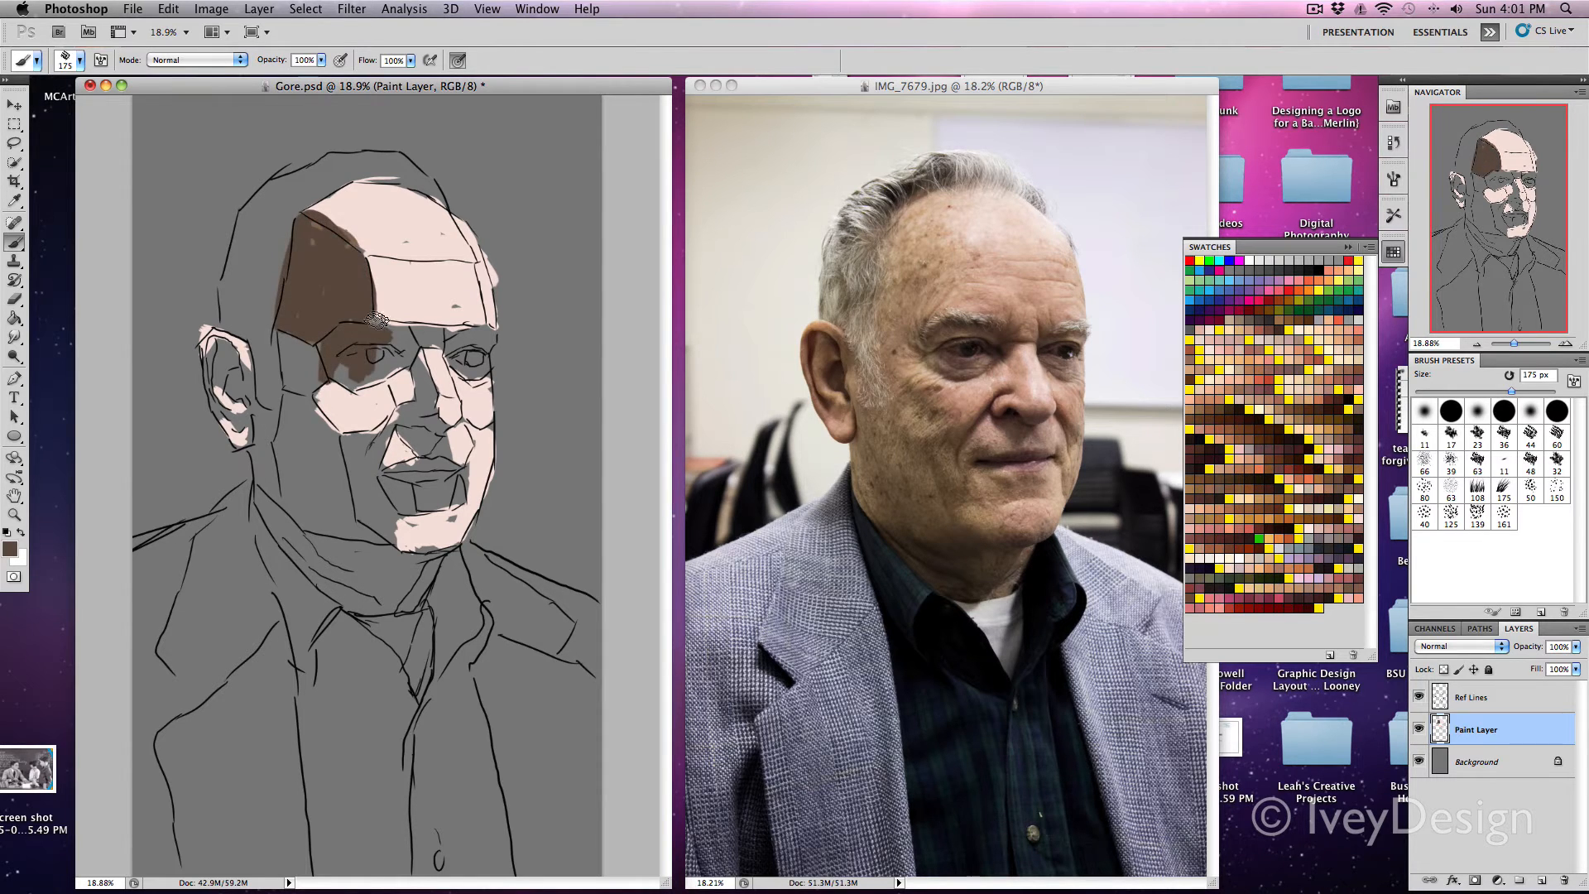
Block in the shadow planes of the face, neck, hair and ear in dark brown, checking the shapes with Ref Lines temporarily hidden.
{"action": "mouse_move", "coordinate": [376, 320]}
{"action": "left_mouse_down"}
{"action": "mouse_move", "coordinate": [443, 330]}
{"action": "mouse_move", "coordinate": [386, 350]}
{"action": "mouse_move", "coordinate": [315, 326]}
{"action": "mouse_move", "coordinate": [287, 335]}
{"action": "mouse_move", "coordinate": [271, 495]}
{"action": "mouse_move", "coordinate": [254, 410]}
{"action": "mouse_move", "coordinate": [268, 410]}
{"action": "mouse_move", "coordinate": [261, 483]}
{"action": "mouse_move", "coordinate": [297, 386]}
{"action": "mouse_move", "coordinate": [320, 364]}
{"action": "mouse_move", "coordinate": [329, 377]}
{"action": "mouse_move", "coordinate": [301, 404]}
{"action": "mouse_move", "coordinate": [340, 443]}
{"action": "mouse_move", "coordinate": [310, 450]}
{"action": "mouse_move", "coordinate": [298, 495]}
{"action": "mouse_move", "coordinate": [336, 542]}
{"action": "mouse_move", "coordinate": [282, 495]}
{"action": "mouse_move", "coordinate": [282, 539]}
{"action": "mouse_move", "coordinate": [334, 583]}
{"action": "mouse_move", "coordinate": [365, 566]}
{"action": "mouse_move", "coordinate": [352, 522]}
{"action": "mouse_move", "coordinate": [381, 461]}
{"action": "mouse_move", "coordinate": [332, 443]}
{"action": "mouse_move", "coordinate": [451, 462]}
{"action": "mouse_move", "coordinate": [403, 477]}
{"action": "mouse_move", "coordinate": [384, 505]}
{"action": "mouse_move", "coordinate": [369, 480]}
{"action": "mouse_move", "coordinate": [382, 433]}
{"action": "mouse_move", "coordinate": [367, 495]}
{"action": "mouse_move", "coordinate": [373, 460]}
{"action": "mouse_move", "coordinate": [350, 452]}
{"action": "mouse_move", "coordinate": [375, 523]}
{"action": "mouse_move", "coordinate": [370, 458]}
{"action": "mouse_move", "coordinate": [352, 451]}
{"action": "mouse_move", "coordinate": [381, 505]}
{"action": "left_mouse_up"}
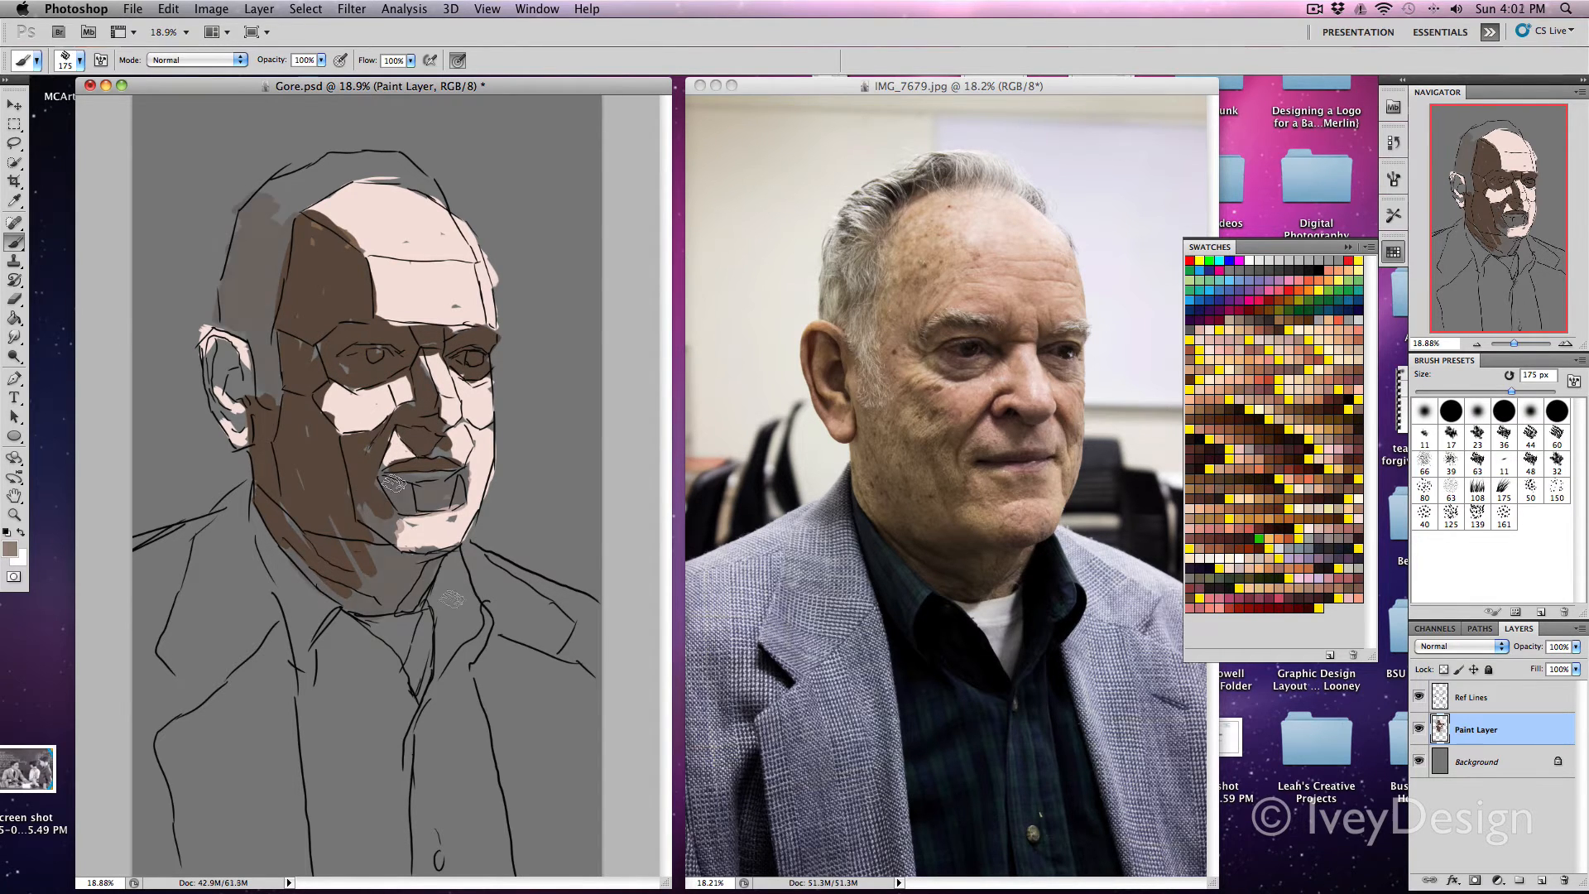
{"action": "mouse_move", "coordinate": [240, 397]}
{"action": "left_mouse_down"}
{"action": "mouse_move", "coordinate": [209, 346]}
{"action": "mouse_move", "coordinate": [235, 419]}
{"action": "left_mouse_up"}
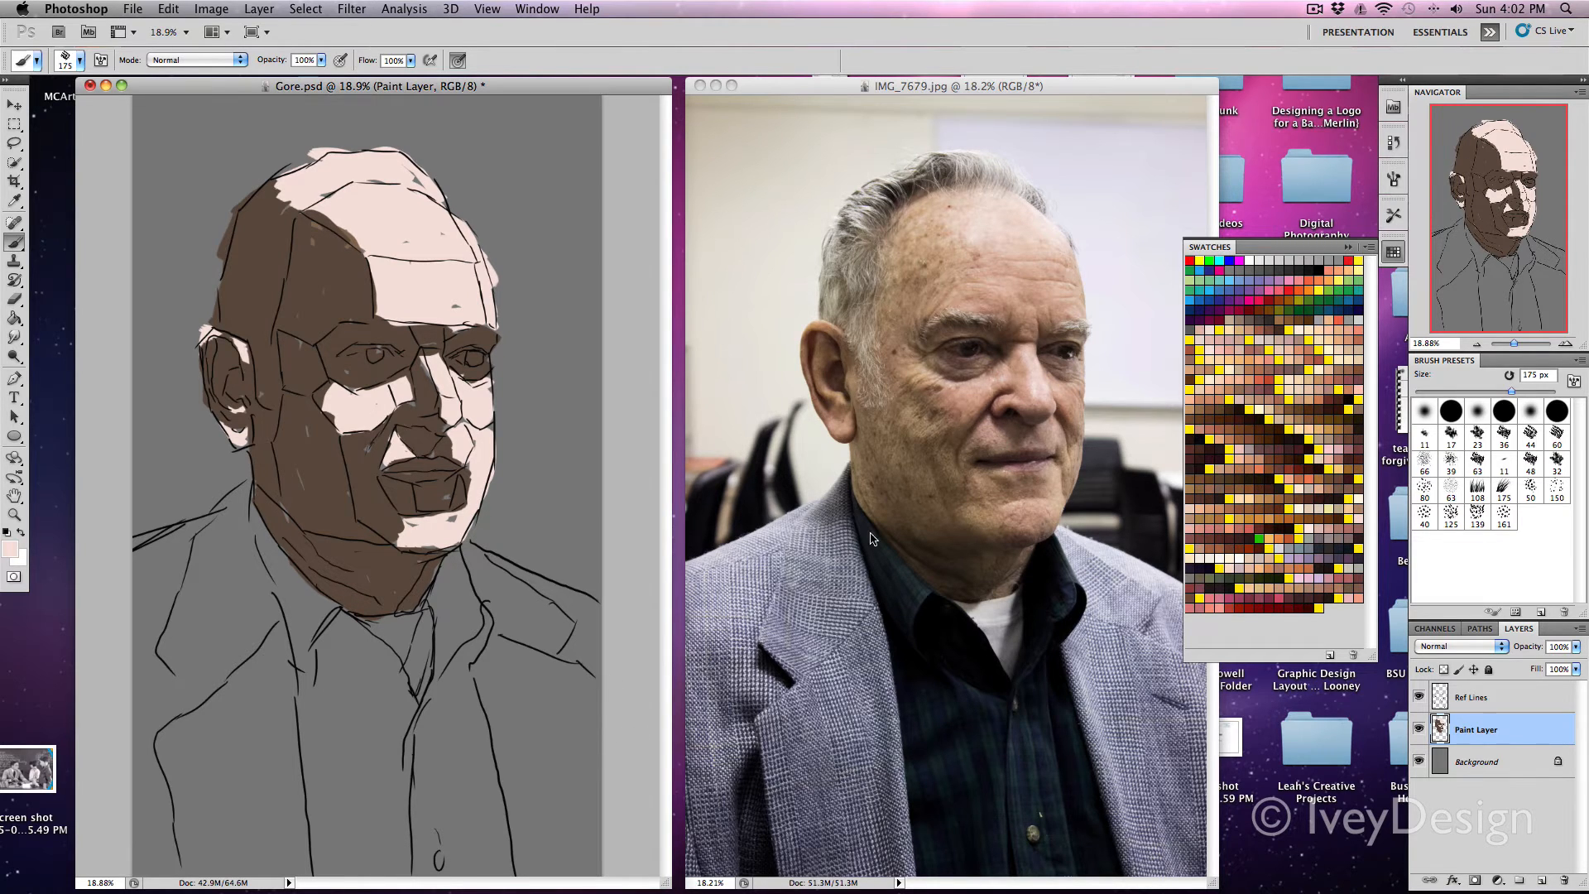
{"action": "left_click", "coordinate": [1419, 697]}
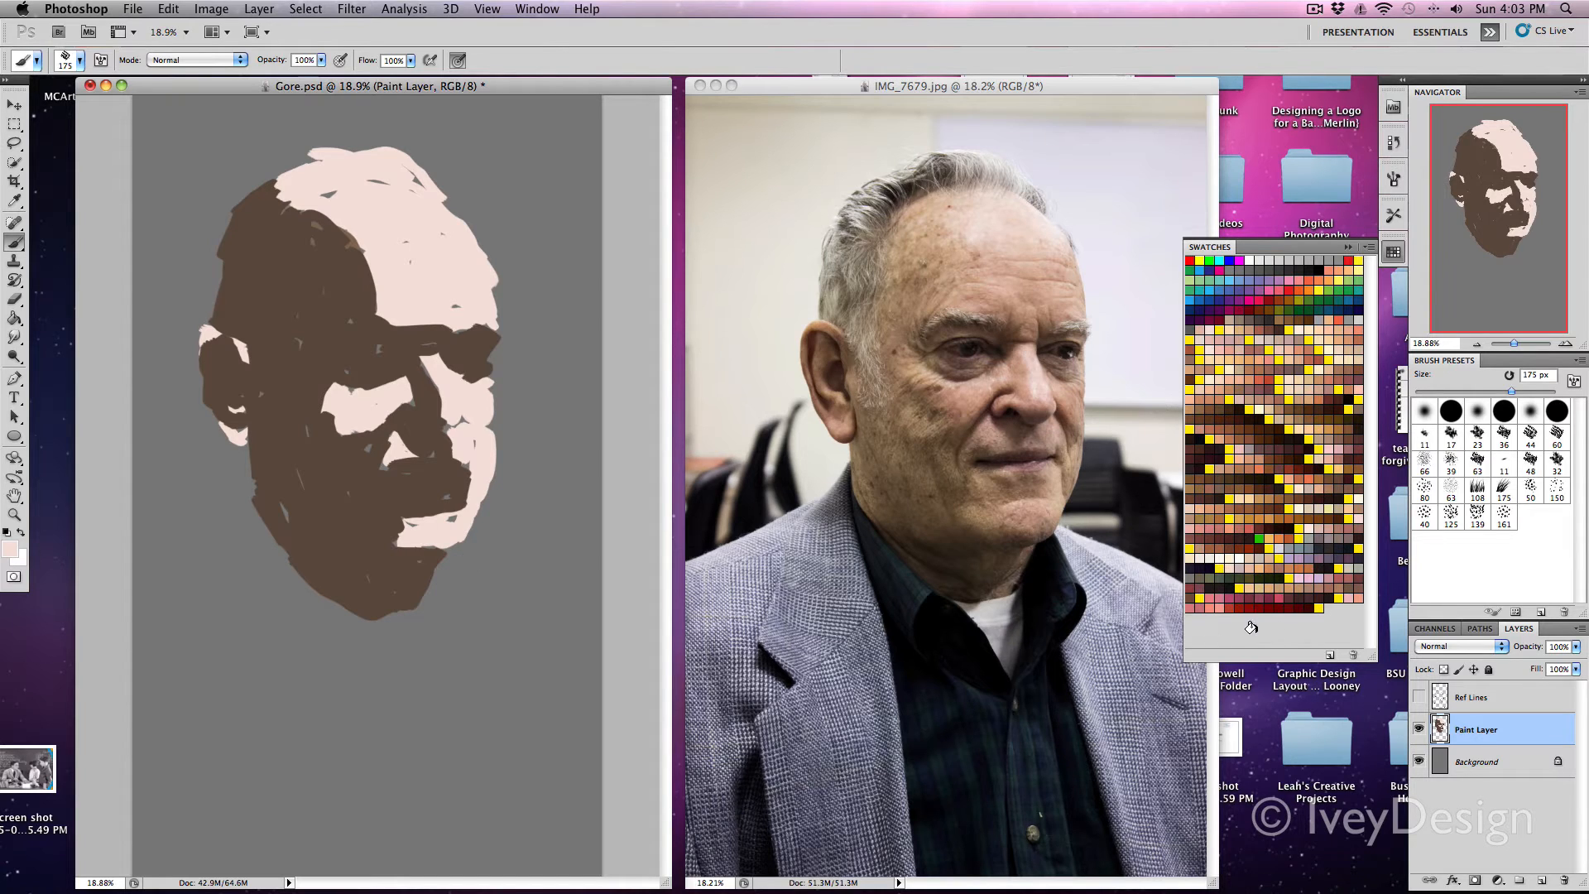
{"action": "left_click", "coordinate": [1419, 697]}
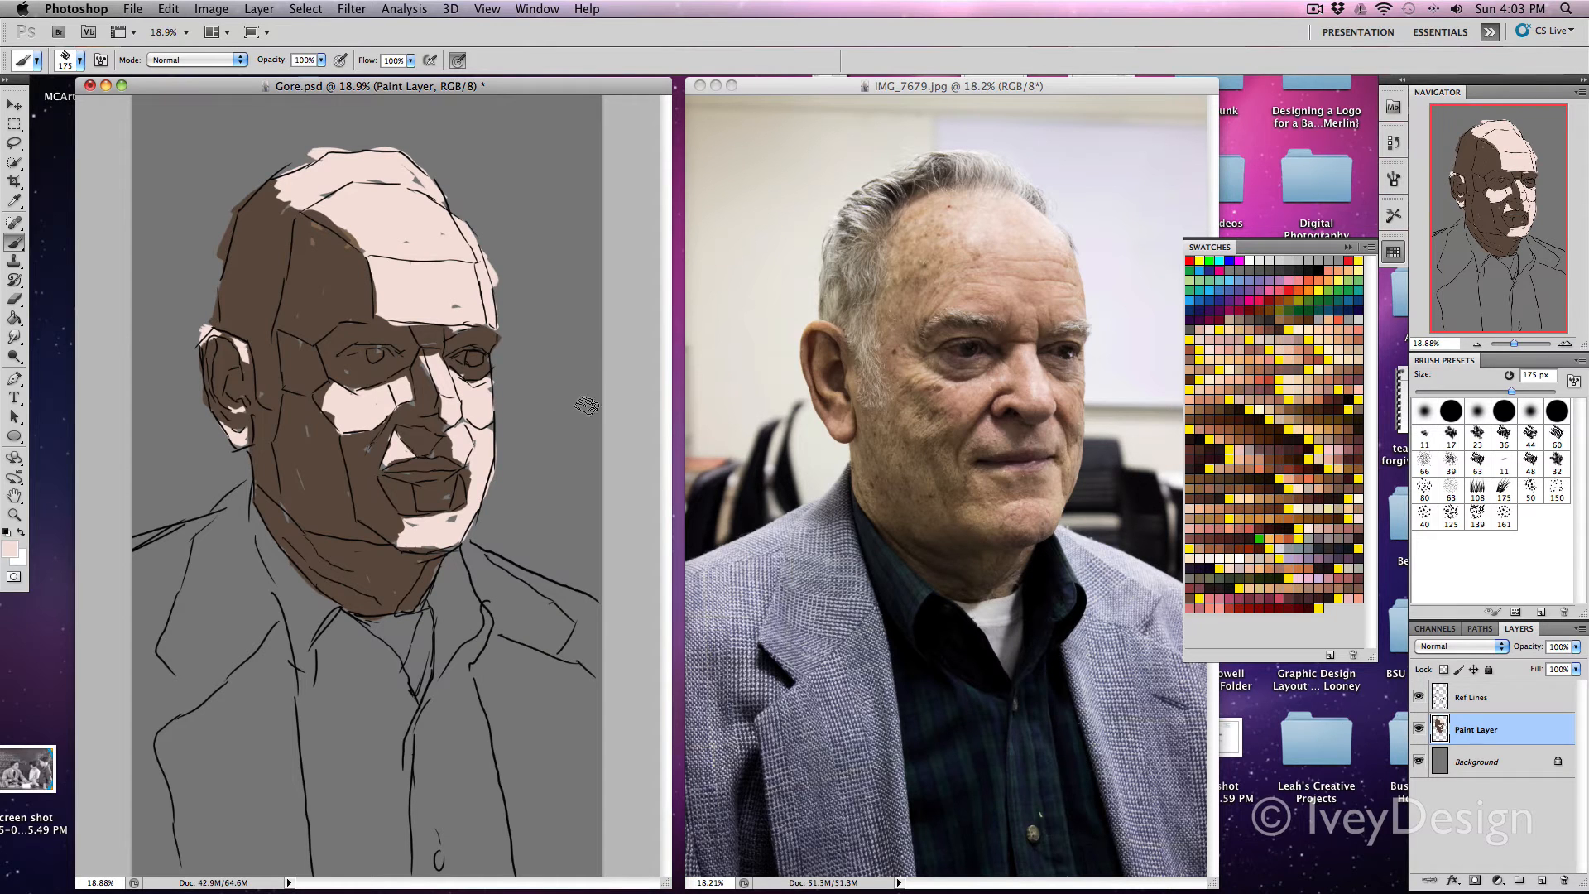
{"action": "left_click", "coordinate": [1240, 357]}
{"action": "left_click", "coordinate": [326, 237]}
{"action": "left_click_drag", "start_coordinate": [328, 286], "coordinate": [320, 241]}
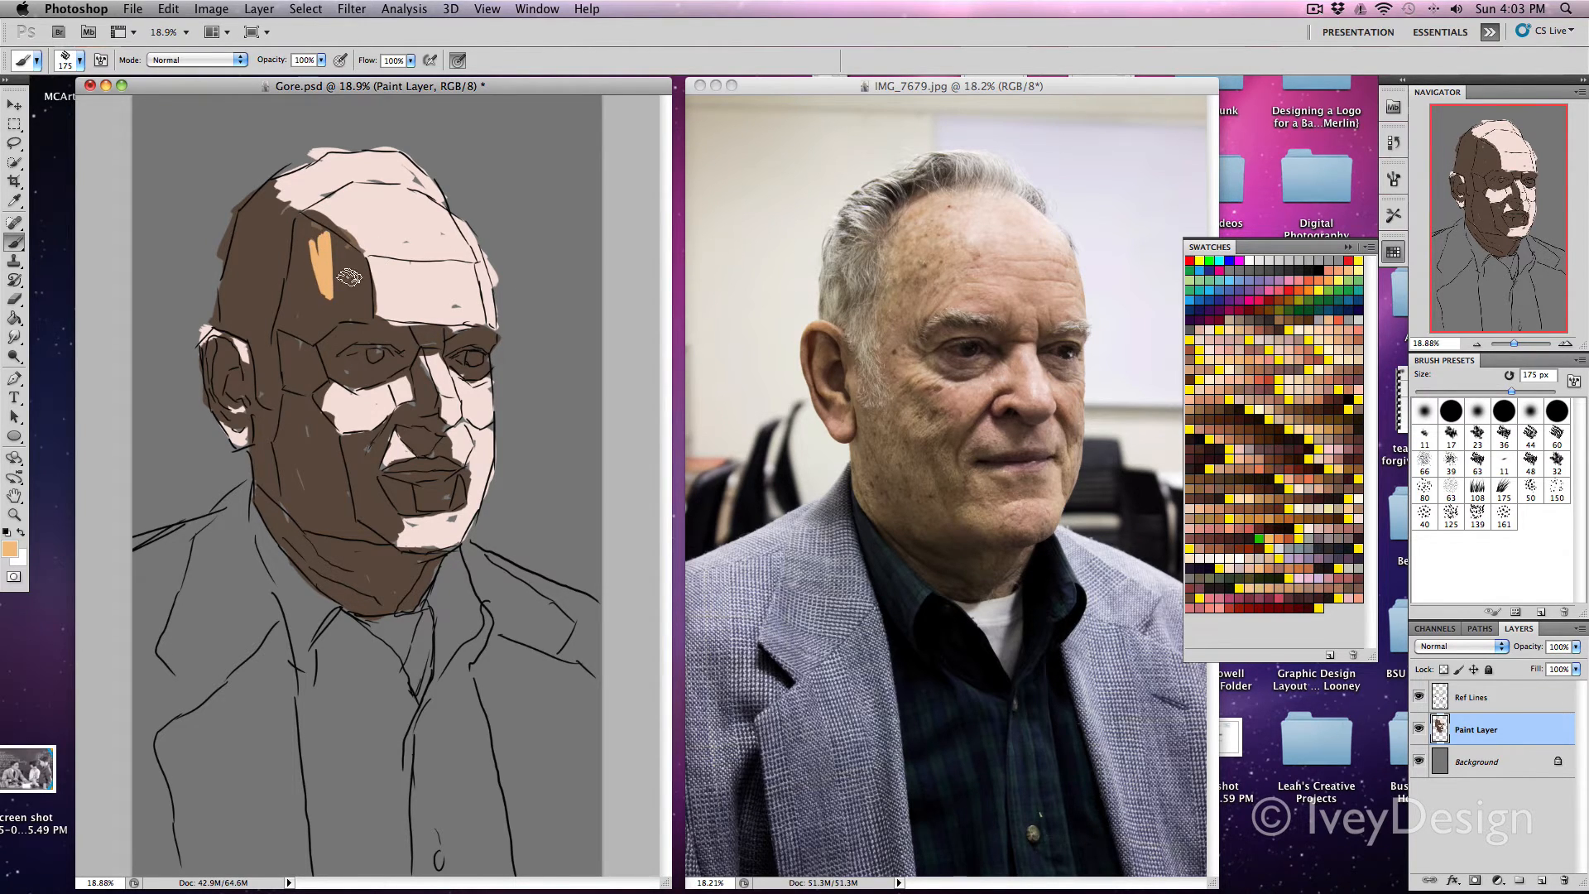
{"action": "key", "text": "ctrl+z"}
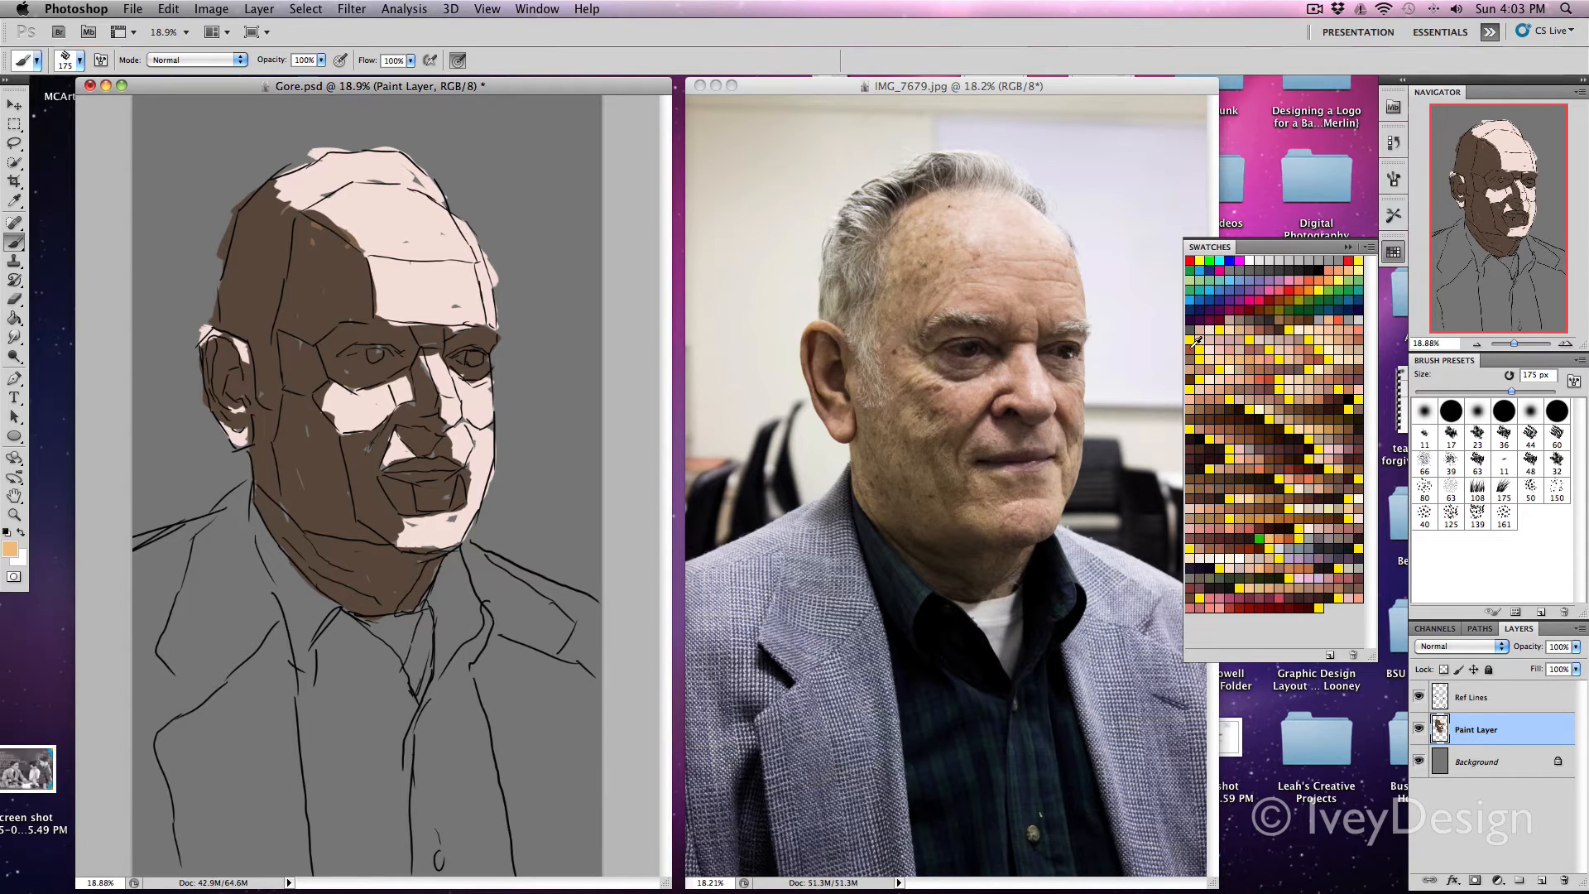
Repaint the forehead, cheeks, nose and side of the face with tan and brown midtones sampled from the photo, reducing the brush to 125 px.
{"action": "left_click", "coordinate": [926, 254], "text": "alt"}
{"action": "mouse_move", "coordinate": [291, 217]}
{"action": "left_mouse_down"}
{"action": "mouse_move", "coordinate": [366, 264]}
{"action": "mouse_move", "coordinate": [292, 247]}
{"action": "mouse_move", "coordinate": [285, 264]}
{"action": "mouse_move", "coordinate": [319, 279]}
{"action": "mouse_move", "coordinate": [308, 250]}
{"action": "mouse_move", "coordinate": [286, 317]}
{"action": "mouse_move", "coordinate": [298, 332]}
{"action": "mouse_move", "coordinate": [324, 296]}
{"action": "mouse_move", "coordinate": [348, 317]}
{"action": "mouse_move", "coordinate": [348, 286]}
{"action": "mouse_move", "coordinate": [345, 307]}
{"action": "mouse_move", "coordinate": [365, 307]}
{"action": "mouse_move", "coordinate": [316, 228]}
{"action": "left_mouse_up"}
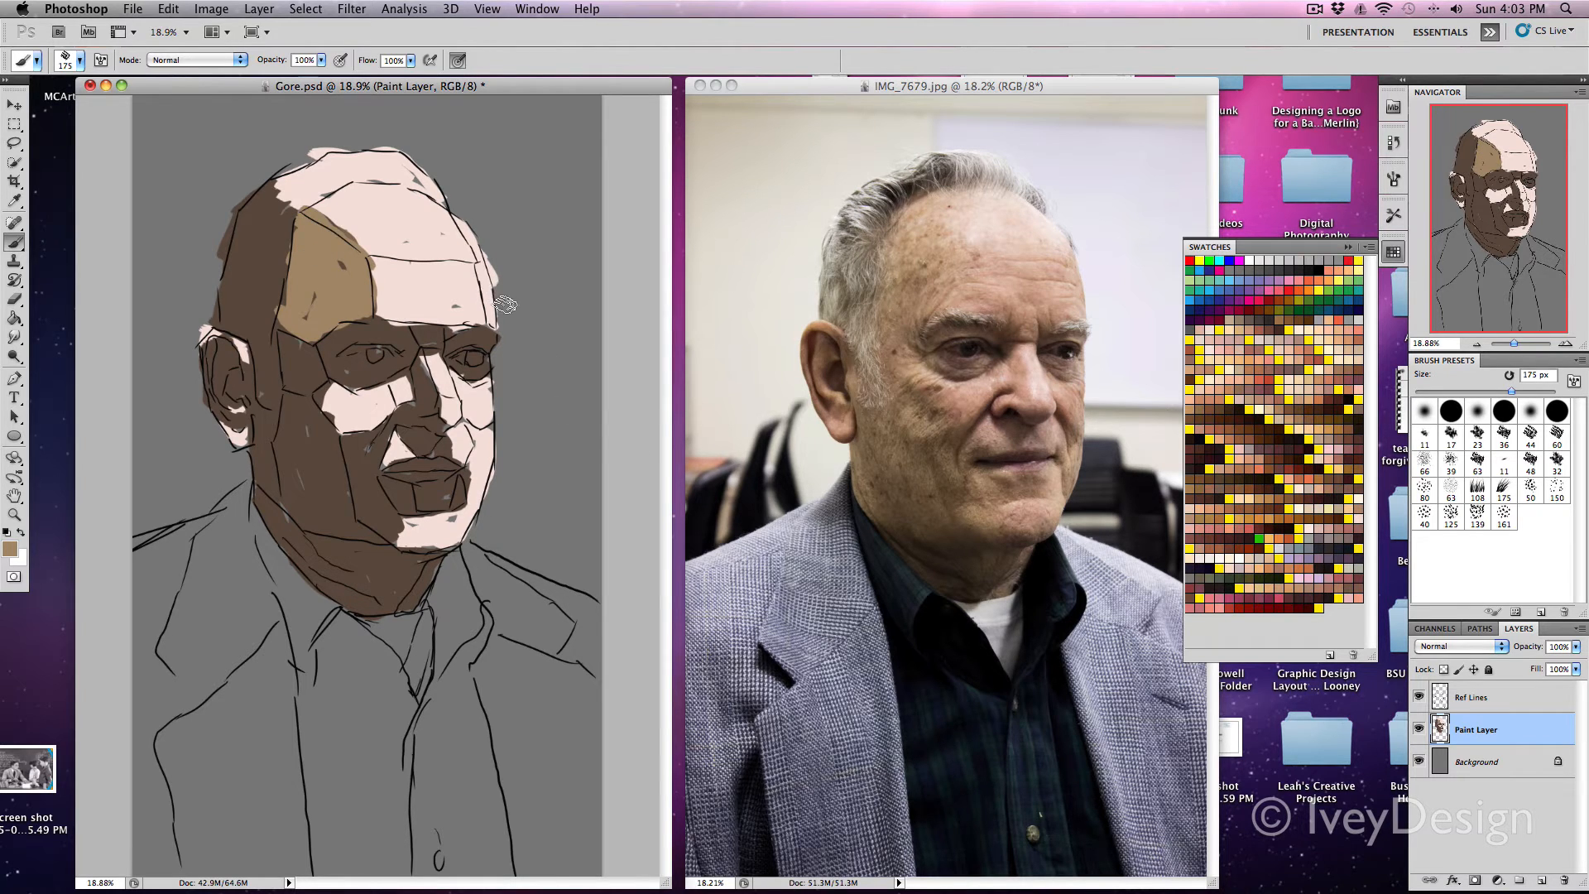
{"action": "left_click_drag", "start_coordinate": [374, 266], "coordinate": [387, 309]}
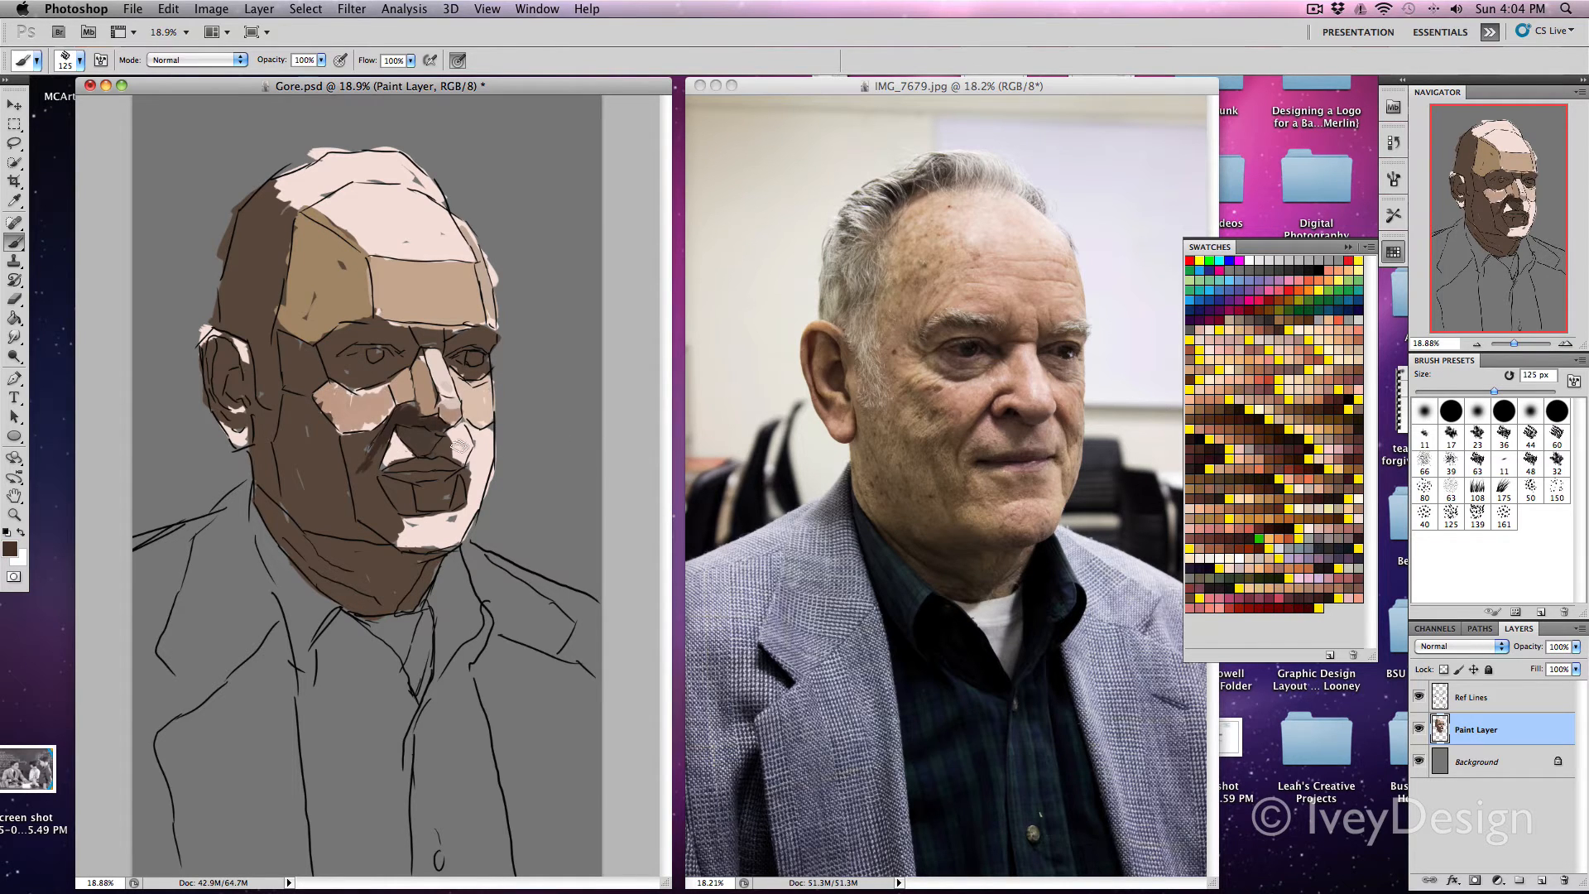
{"action": "left_click_drag", "start_coordinate": [465, 426], "coordinate": [475, 452]}
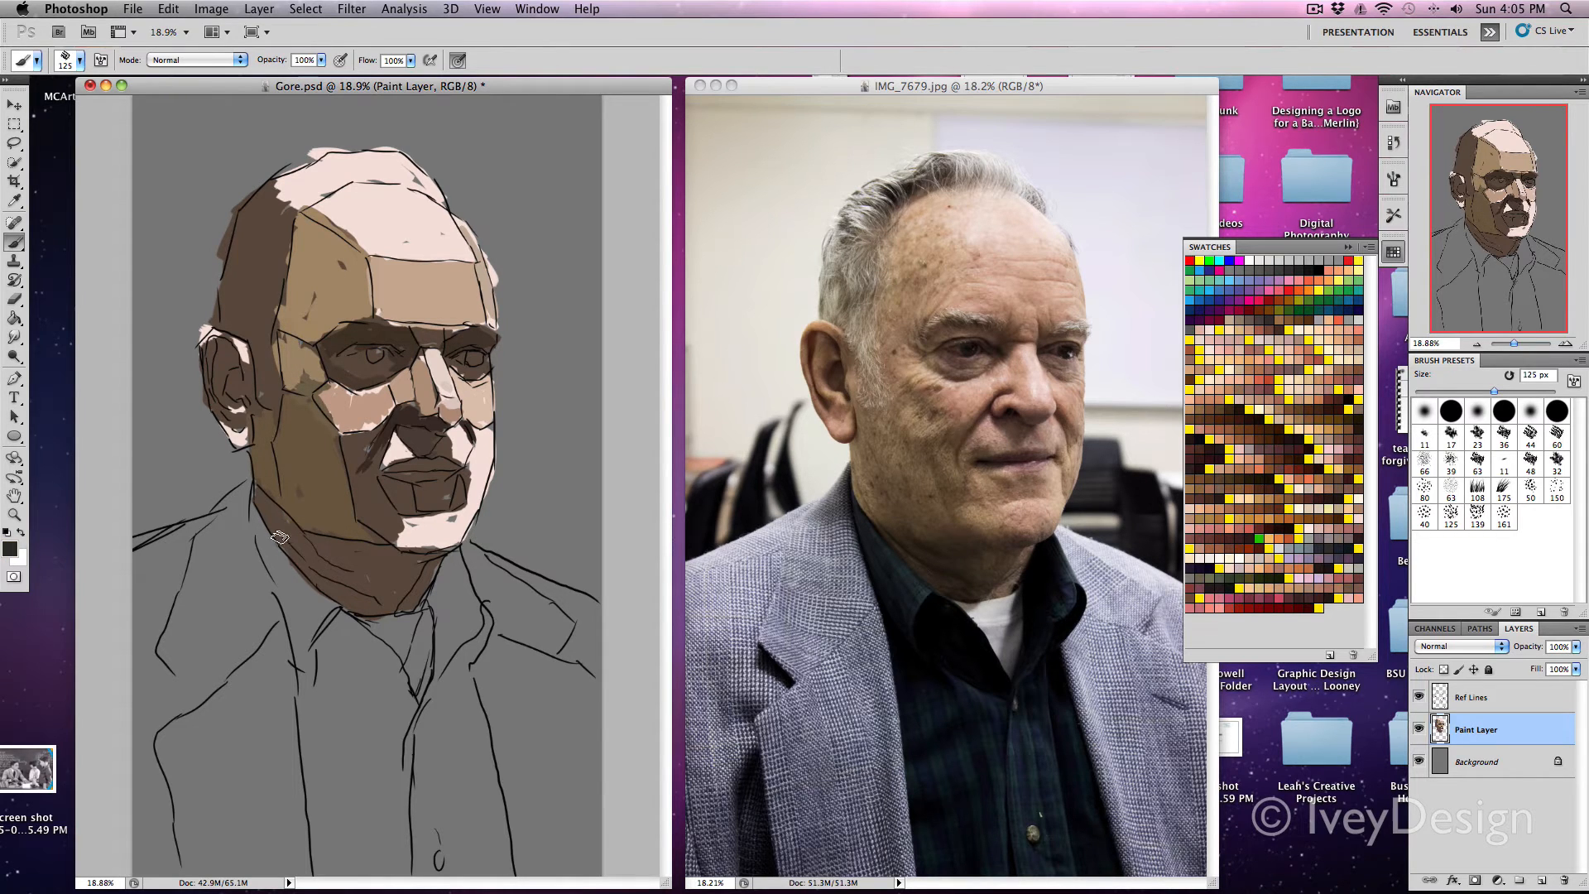
Paint the neck shadow very dark brown and cover the sideburn and side hair with gray tones.
{"action": "mouse_move", "coordinate": [279, 536]}
{"action": "left_mouse_down"}
{"action": "mouse_move", "coordinate": [409, 573]}
{"action": "mouse_move", "coordinate": [444, 567]}
{"action": "mouse_move", "coordinate": [323, 540]}
{"action": "mouse_move", "coordinate": [433, 561]}
{"action": "mouse_move", "coordinate": [325, 583]}
{"action": "mouse_move", "coordinate": [256, 495]}
{"action": "mouse_move", "coordinate": [338, 581]}
{"action": "mouse_move", "coordinate": [368, 562]}
{"action": "mouse_move", "coordinate": [354, 584]}
{"action": "mouse_move", "coordinate": [430, 572]}
{"action": "mouse_move", "coordinate": [433, 592]}
{"action": "mouse_move", "coordinate": [394, 595]}
{"action": "left_mouse_up"}
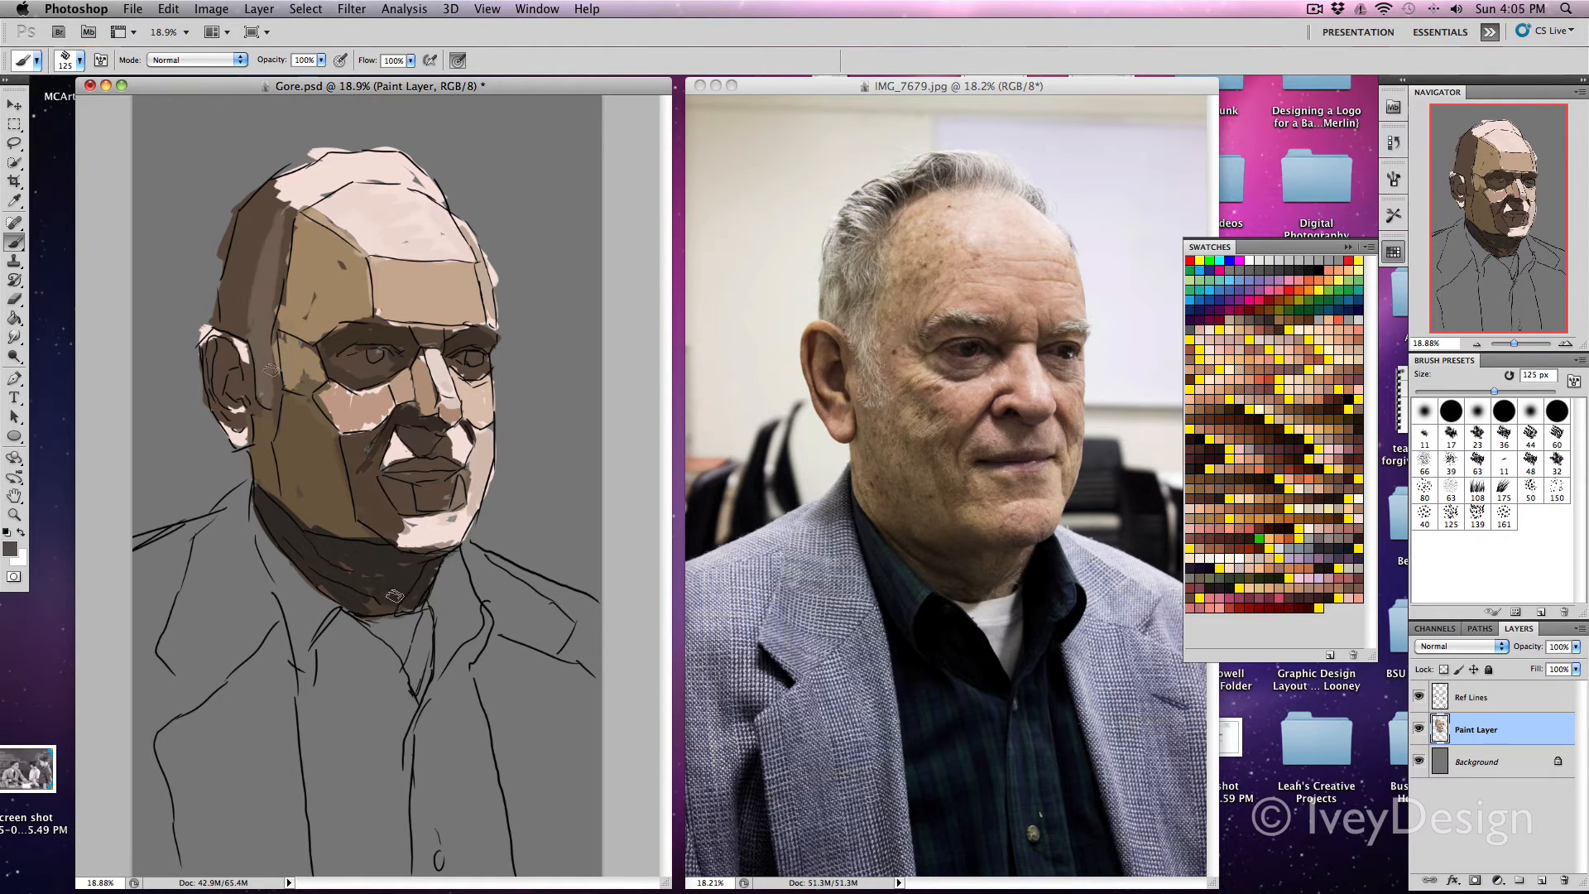
{"action": "left_click_drag", "start_coordinate": [271, 369], "coordinate": [271, 399]}
{"action": "mouse_move", "coordinate": [251, 286]}
{"action": "left_mouse_down"}
{"action": "mouse_move", "coordinate": [234, 324]}
{"action": "mouse_move", "coordinate": [233, 288]}
{"action": "mouse_move", "coordinate": [223, 325]}
{"action": "mouse_move", "coordinate": [248, 222]}
{"action": "mouse_move", "coordinate": [272, 219]}
{"action": "mouse_move", "coordinate": [273, 247]}
{"action": "mouse_move", "coordinate": [241, 208]}
{"action": "mouse_move", "coordinate": [250, 276]}
{"action": "mouse_move", "coordinate": [242, 223]}
{"action": "mouse_move", "coordinate": [284, 220]}
{"action": "mouse_move", "coordinate": [276, 260]}
{"action": "mouse_move", "coordinate": [281, 225]}
{"action": "left_mouse_up"}
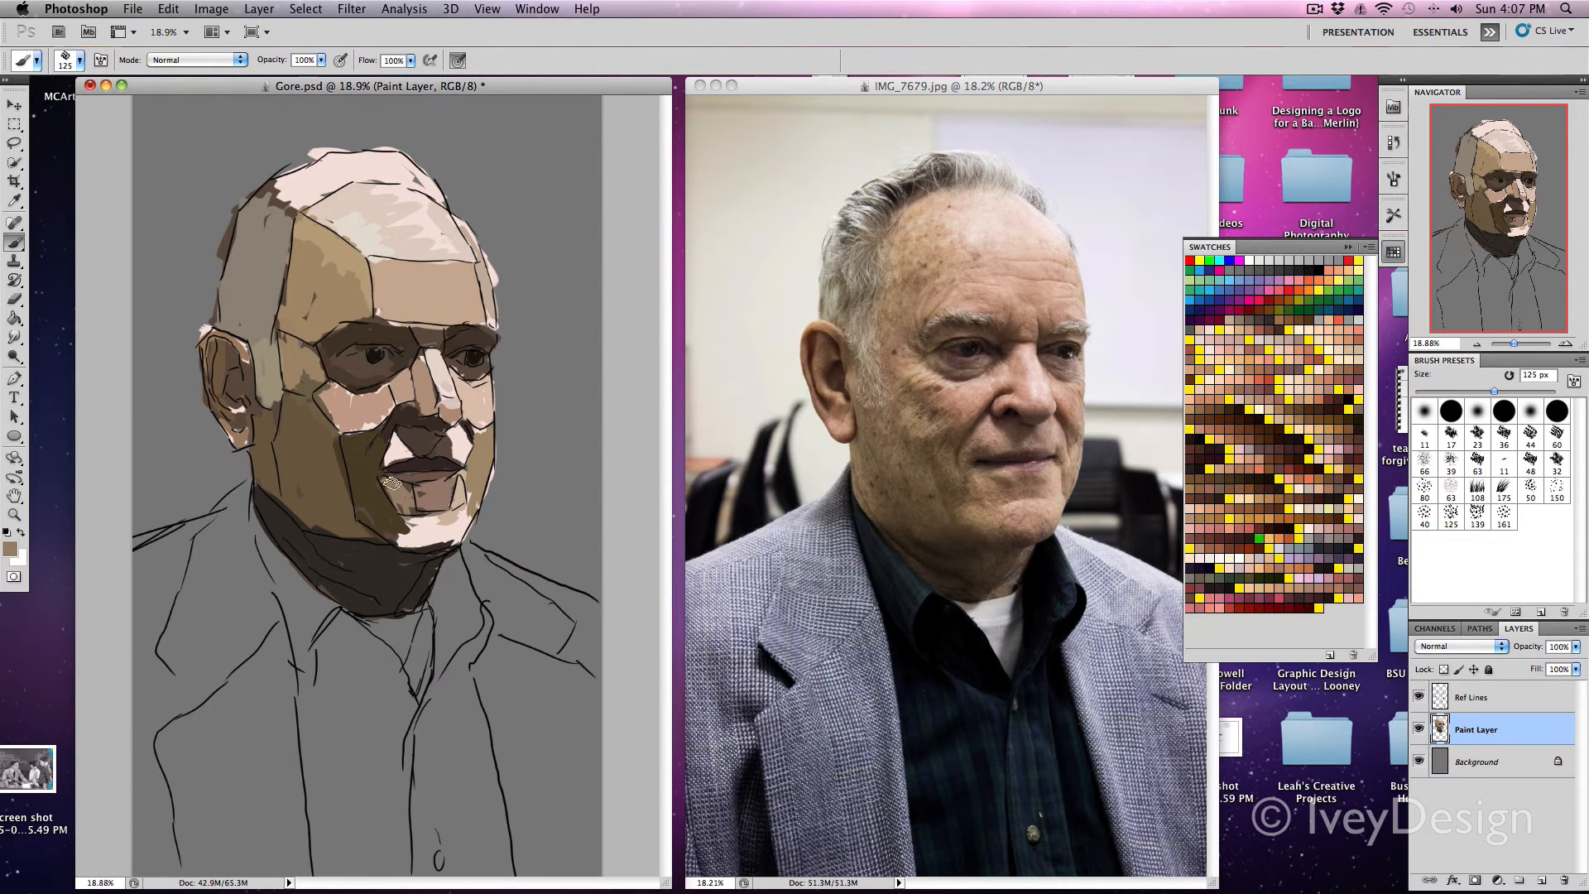
Paint the top and side hair and the inner ear with tones sampled from the portrait and photo, and hide the Ref Lines layer.
{"action": "left_click", "coordinate": [424, 546], "text": "alt"}
{"action": "mouse_move", "coordinate": [416, 168]}
{"action": "left_mouse_down"}
{"action": "mouse_move", "coordinate": [323, 168]}
{"action": "mouse_move", "coordinate": [282, 188]}
{"action": "mouse_move", "coordinate": [432, 188]}
{"action": "left_mouse_up"}
{"action": "left_click", "coordinate": [908, 183], "text": "alt"}
{"action": "mouse_move", "coordinate": [313, 172]}
{"action": "left_mouse_down"}
{"action": "mouse_move", "coordinate": [266, 197]}
{"action": "mouse_move", "coordinate": [230, 260]}
{"action": "left_mouse_up"}
{"action": "left_click_drag", "start_coordinate": [236, 352], "coordinate": [231, 402]}
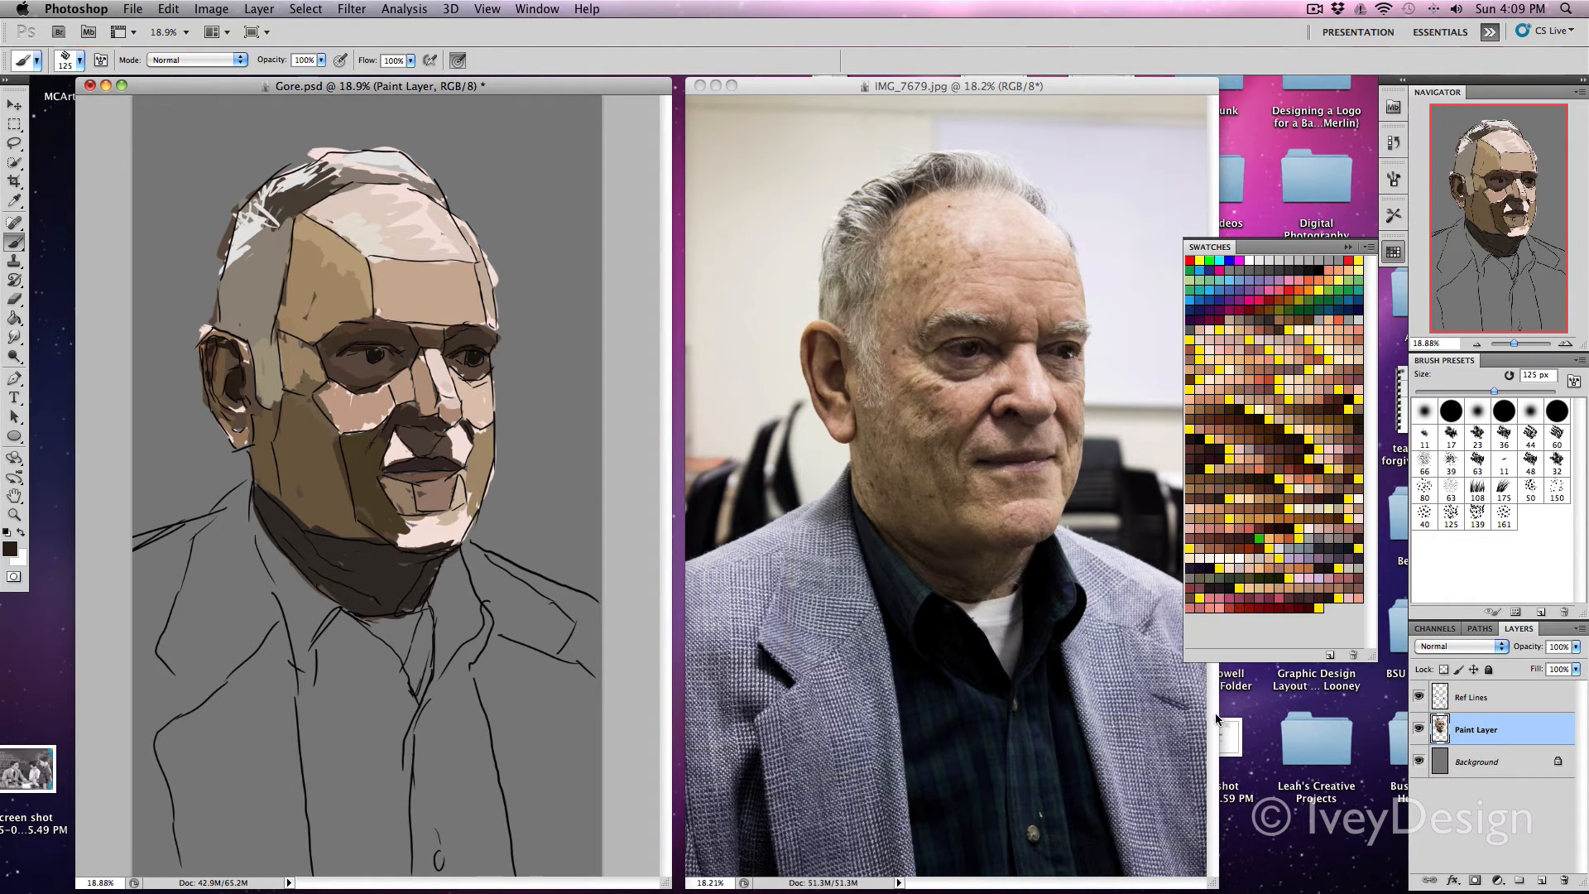
{"action": "left_click", "coordinate": [1416, 700]}
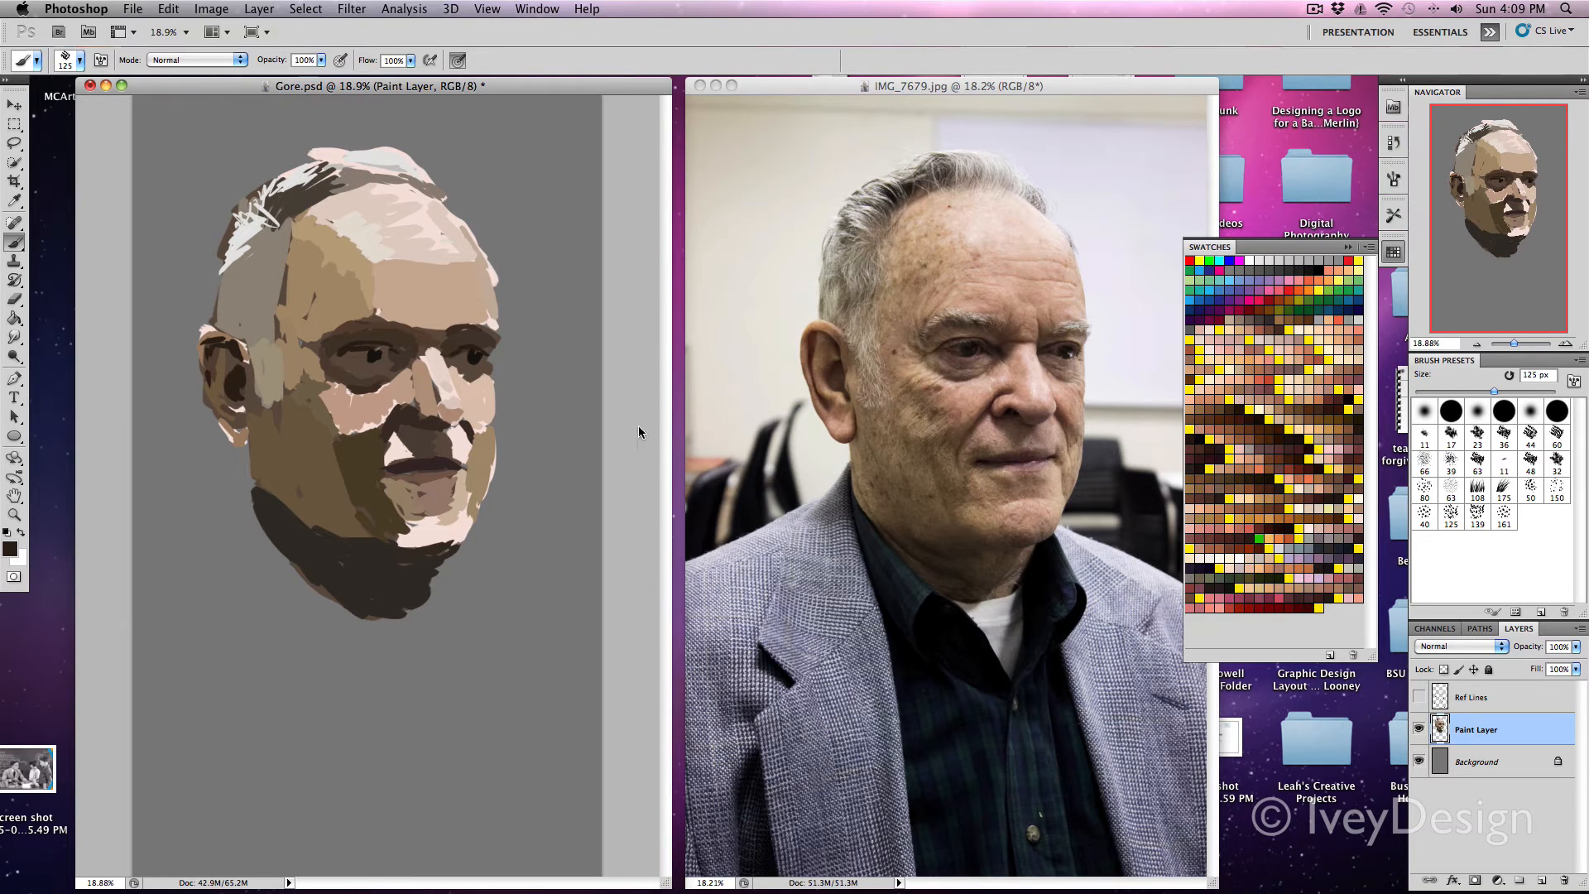
Show the Ref Lines layer and block in the near side of the shirt in black, enlarging the brush to 250 px.
{"action": "left_click", "coordinate": [1418, 699]}
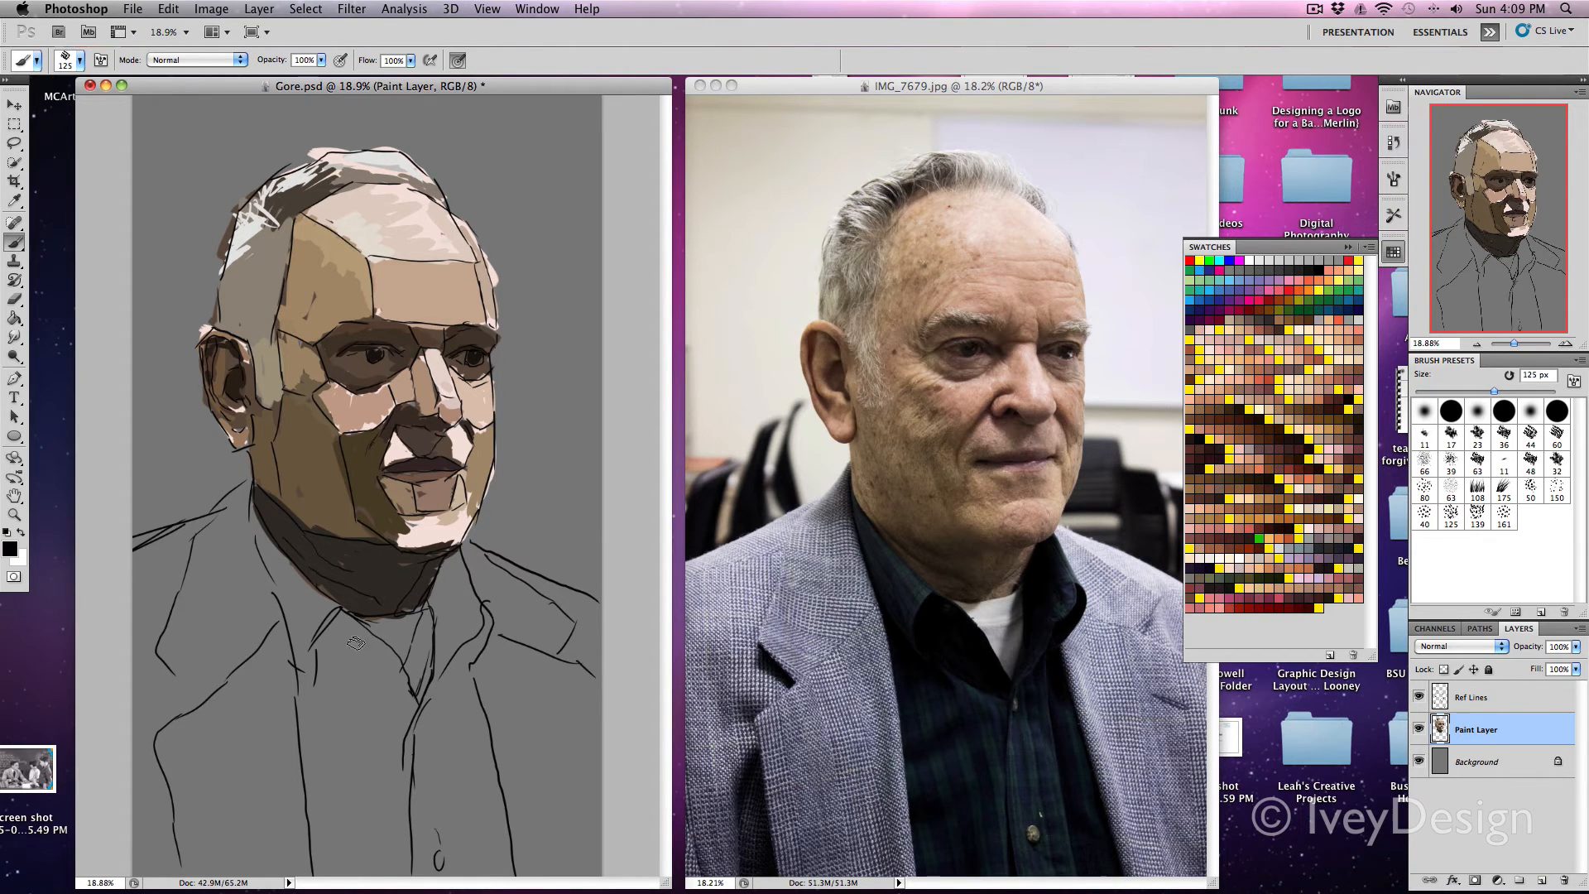
{"action": "mouse_move", "coordinate": [350, 661]}
{"action": "left_mouse_down"}
{"action": "mouse_move", "coordinate": [371, 714]}
{"action": "mouse_move", "coordinate": [331, 653]}
{"action": "mouse_move", "coordinate": [315, 687]}
{"action": "mouse_move", "coordinate": [309, 661]}
{"action": "mouse_move", "coordinate": [347, 617]}
{"action": "mouse_move", "coordinate": [399, 690]}
{"action": "left_mouse_up"}
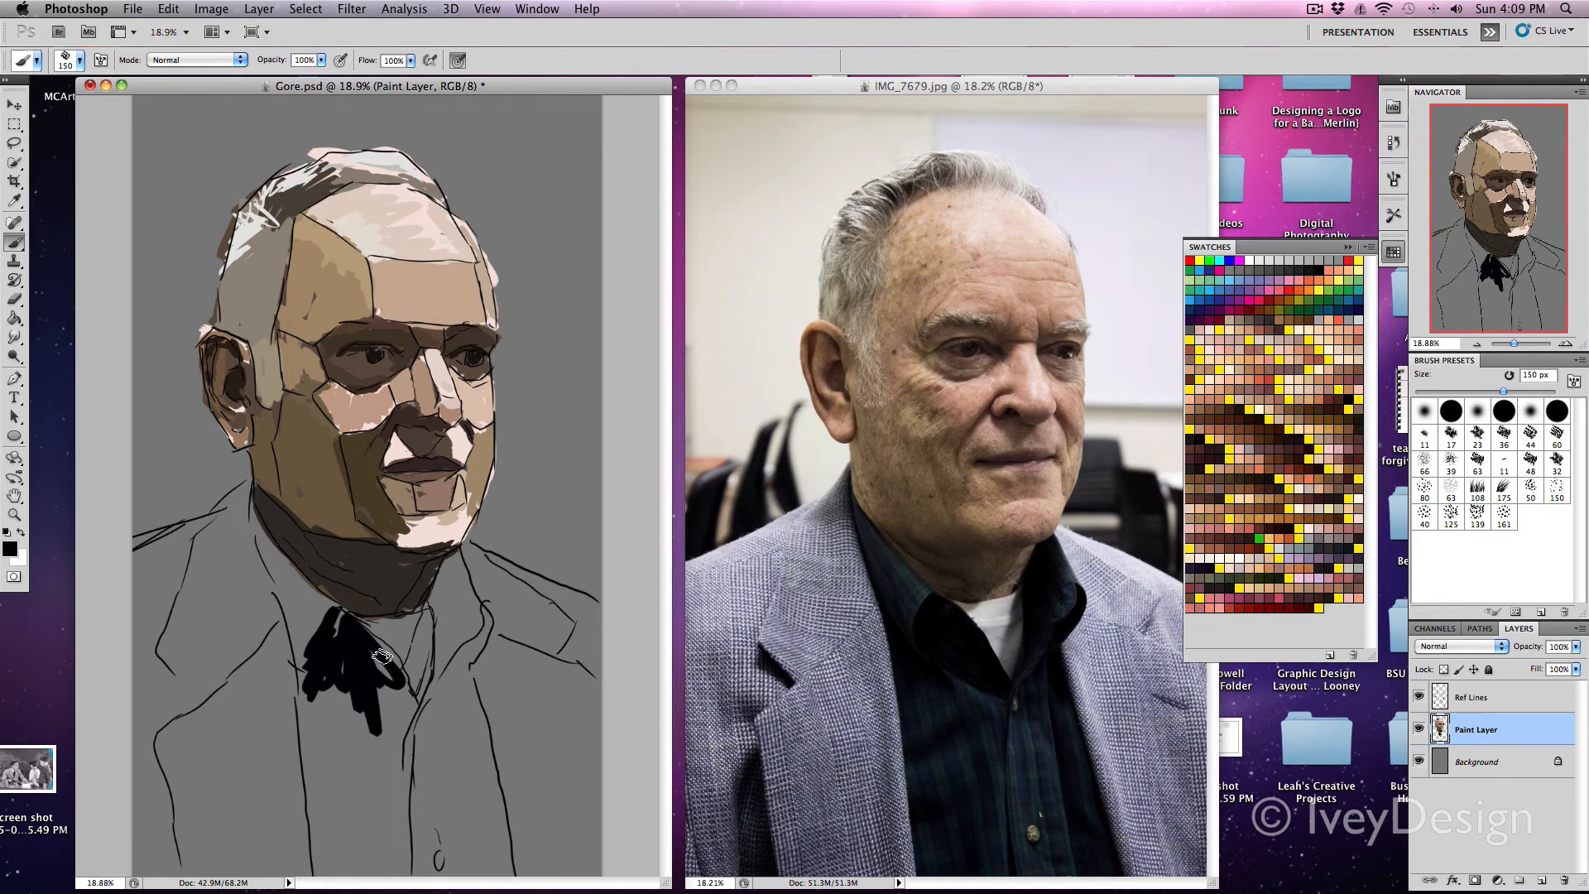
{"action": "key", "text": "bracketright"}
{"action": "key", "text": "bracketright"}
{"action": "key", "text": "bracketright"}
{"action": "key", "text": "bracketright"}
{"action": "mouse_move", "coordinate": [339, 635]}
{"action": "left_mouse_down"}
{"action": "mouse_move", "coordinate": [400, 718]}
{"action": "mouse_move", "coordinate": [370, 774]}
{"action": "mouse_move", "coordinate": [322, 662]}
{"action": "mouse_move", "coordinate": [305, 676]}
{"action": "mouse_move", "coordinate": [316, 814]}
{"action": "mouse_move", "coordinate": [393, 745]}
{"action": "mouse_move", "coordinate": [393, 831]}
{"action": "left_mouse_up"}
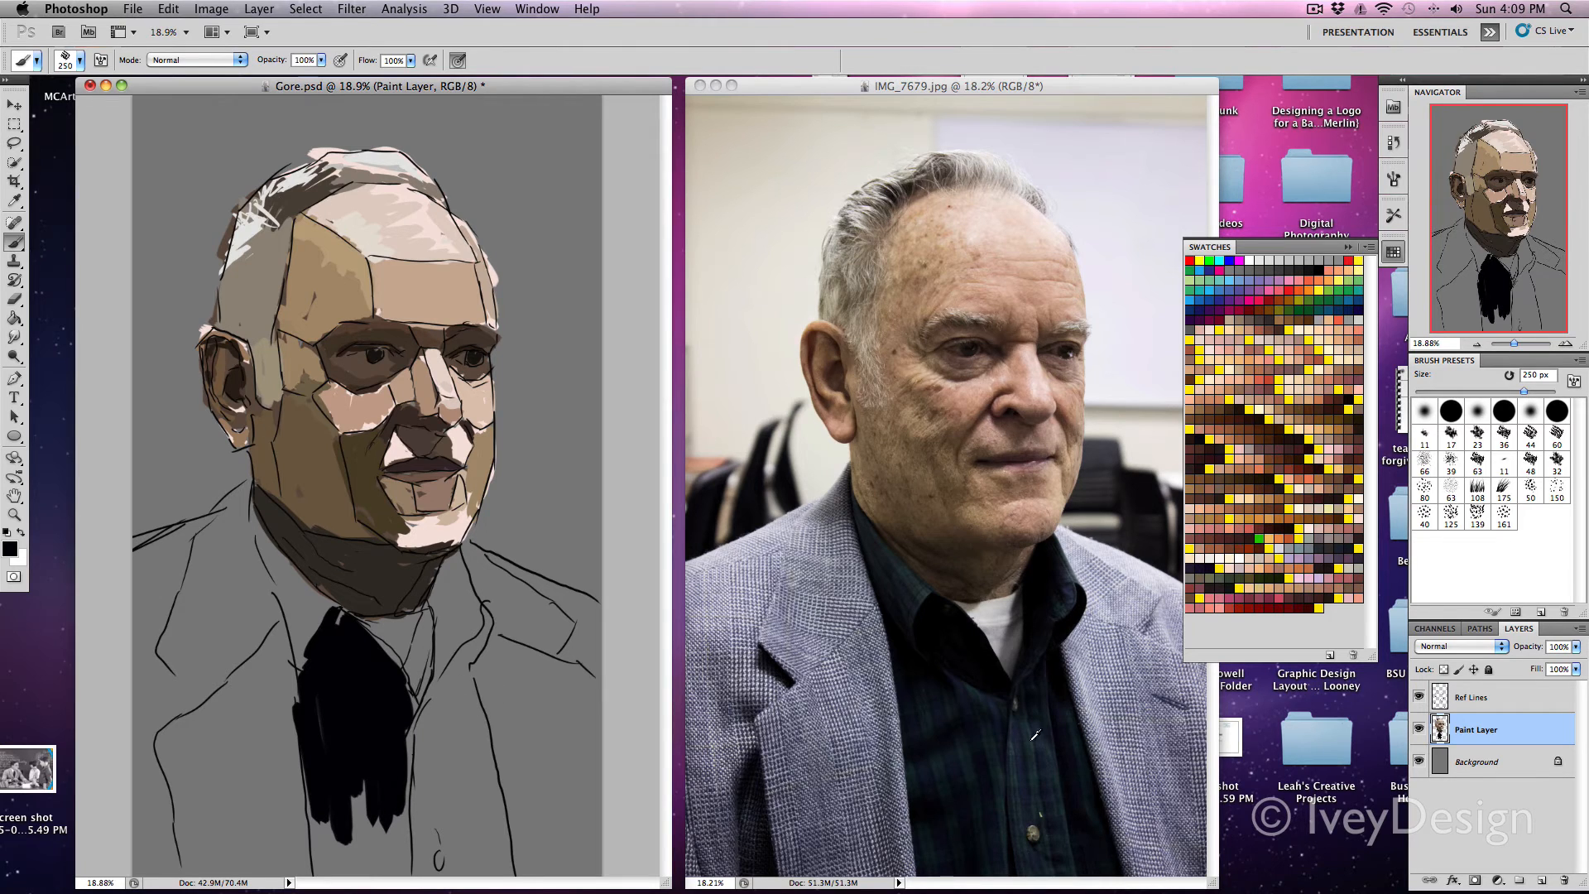
Paint the shirt collar and the far side of the shirt front in dark tones sampled from the photo.
{"action": "mouse_move", "coordinate": [477, 670]}
{"action": "left_mouse_down"}
{"action": "mouse_move", "coordinate": [436, 722]}
{"action": "mouse_move", "coordinate": [432, 697]}
{"action": "mouse_move", "coordinate": [411, 751]}
{"action": "mouse_move", "coordinate": [442, 736]}
{"action": "mouse_move", "coordinate": [448, 680]}
{"action": "mouse_move", "coordinate": [488, 621]}
{"action": "mouse_move", "coordinate": [438, 664]}
{"action": "mouse_move", "coordinate": [434, 605]}
{"action": "mouse_move", "coordinate": [454, 569]}
{"action": "mouse_move", "coordinate": [456, 602]}
{"action": "mouse_move", "coordinate": [404, 644]}
{"action": "mouse_move", "coordinate": [376, 629]}
{"action": "mouse_move", "coordinate": [417, 623]}
{"action": "mouse_move", "coordinate": [416, 680]}
{"action": "mouse_move", "coordinate": [427, 614]}
{"action": "mouse_move", "coordinate": [420, 681]}
{"action": "left_mouse_up"}
{"action": "left_click", "coordinate": [355, 667], "text": "alt"}
{"action": "left_click", "coordinate": [912, 571], "text": "alt"}
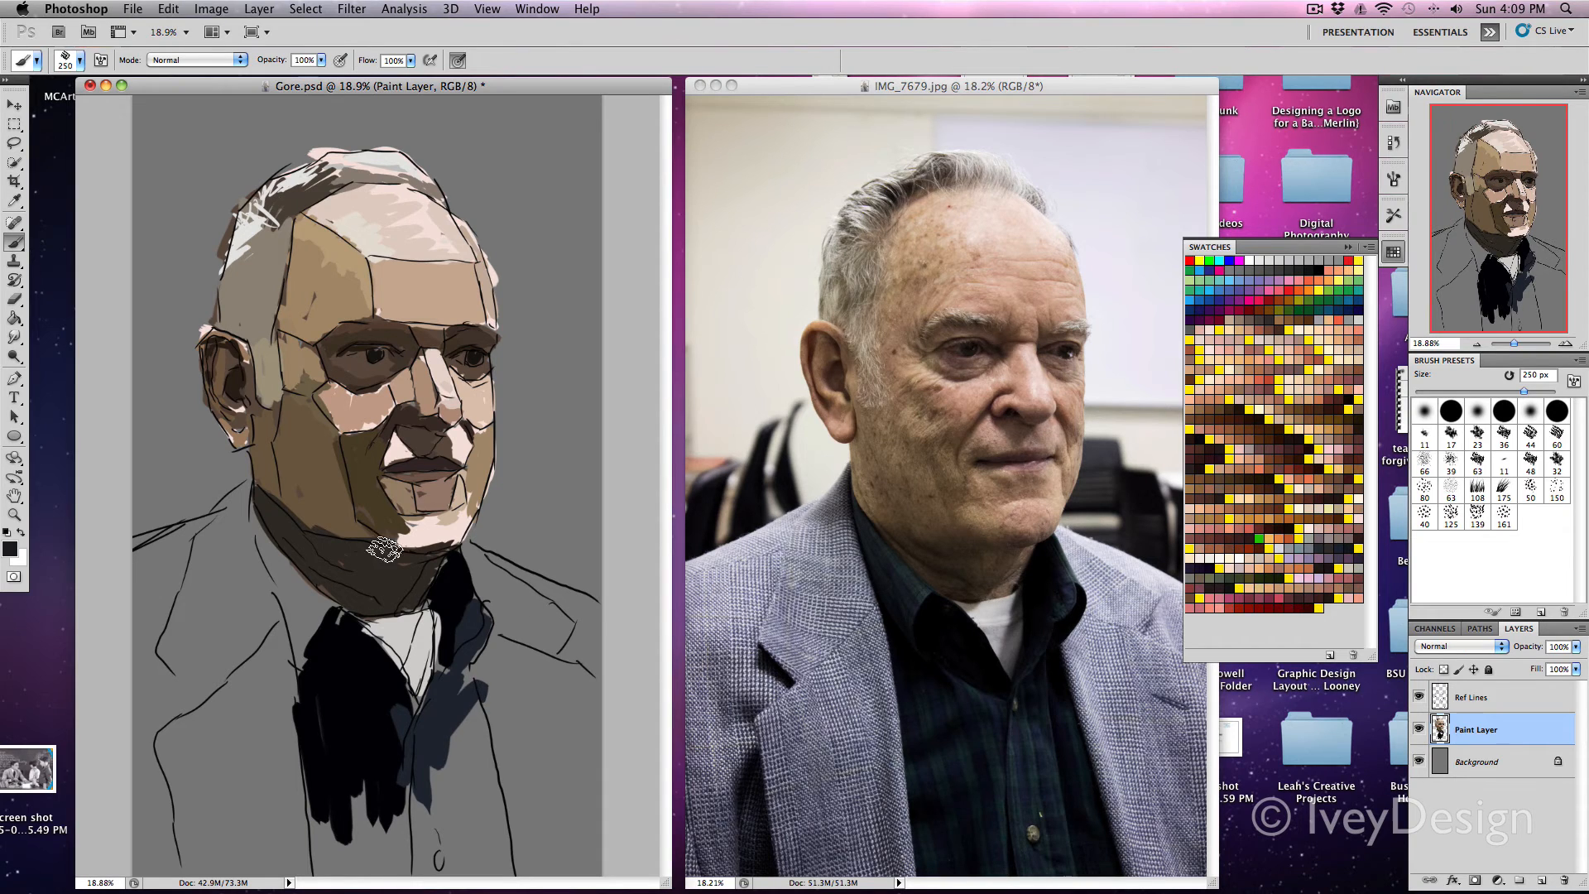
{"action": "mouse_move", "coordinate": [331, 612]}
{"action": "left_mouse_down"}
{"action": "mouse_move", "coordinate": [303, 645]}
{"action": "mouse_move", "coordinate": [254, 511]}
{"action": "mouse_move", "coordinate": [331, 609]}
{"action": "mouse_move", "coordinate": [313, 619]}
{"action": "mouse_move", "coordinate": [279, 559]}
{"action": "mouse_move", "coordinate": [308, 639]}
{"action": "mouse_move", "coordinate": [296, 670]}
{"action": "left_mouse_up"}
Paint the near jacket lapel light gray-lavender with a darker gray strip along its inner edge, sampling both tones from the photo.
{"action": "left_click", "coordinate": [692, 574], "text": "alt"}
{"action": "mouse_move", "coordinate": [236, 534]}
{"action": "left_mouse_down"}
{"action": "mouse_move", "coordinate": [244, 517]}
{"action": "mouse_move", "coordinate": [203, 571]}
{"action": "mouse_move", "coordinate": [181, 656]}
{"action": "mouse_move", "coordinate": [239, 551]}
{"action": "mouse_move", "coordinate": [249, 662]}
{"action": "mouse_move", "coordinate": [236, 496]}
{"action": "mouse_move", "coordinate": [261, 620]}
{"action": "left_mouse_up"}
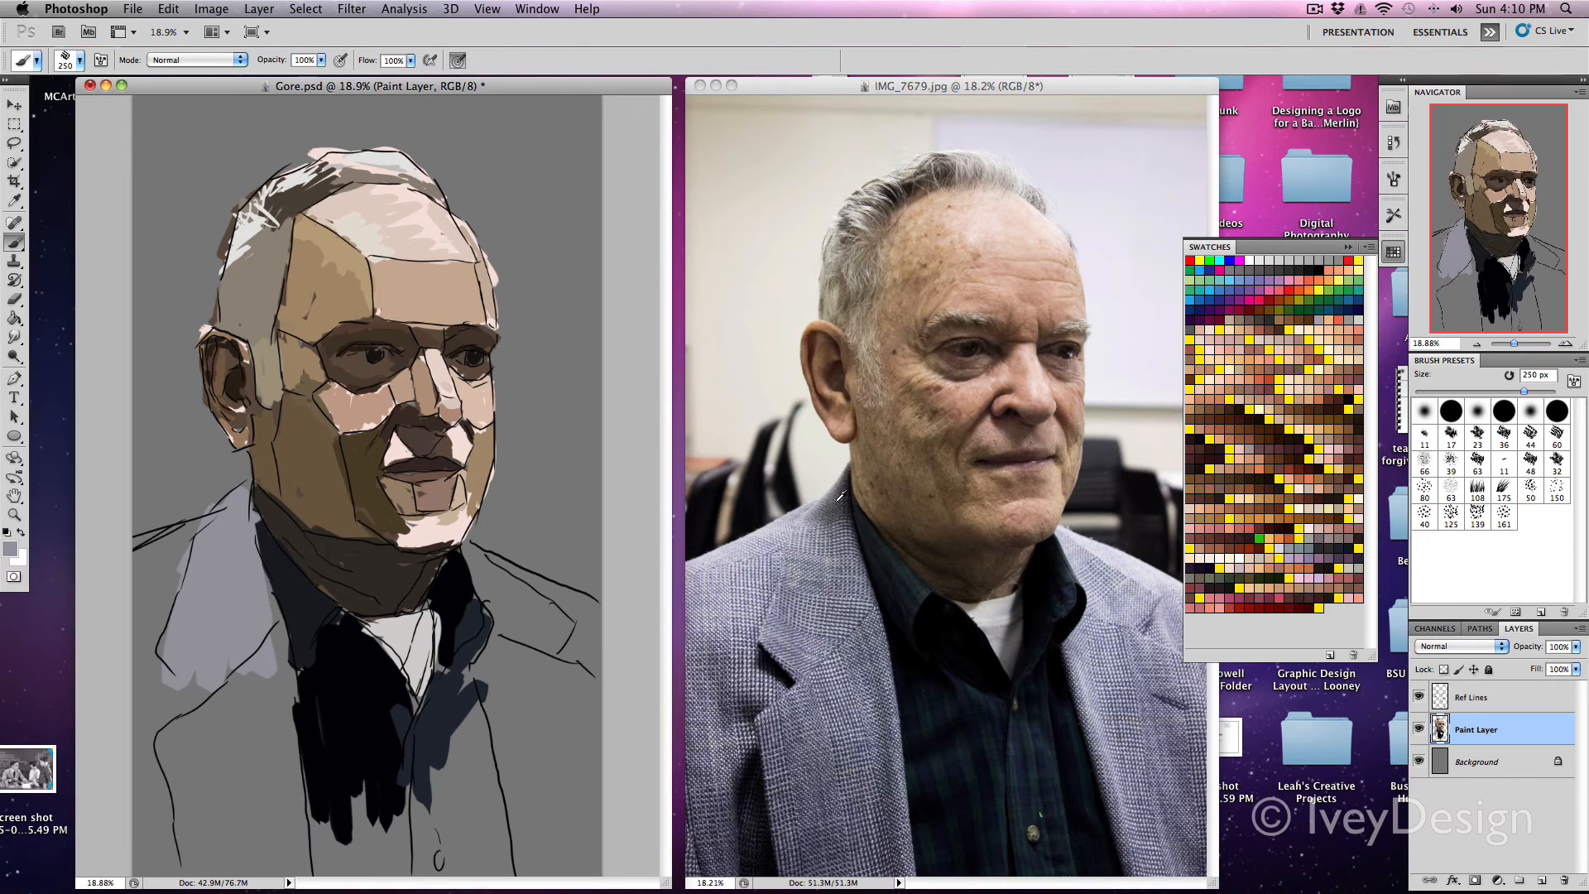
{"action": "left_click", "coordinate": [767, 547], "text": "alt"}
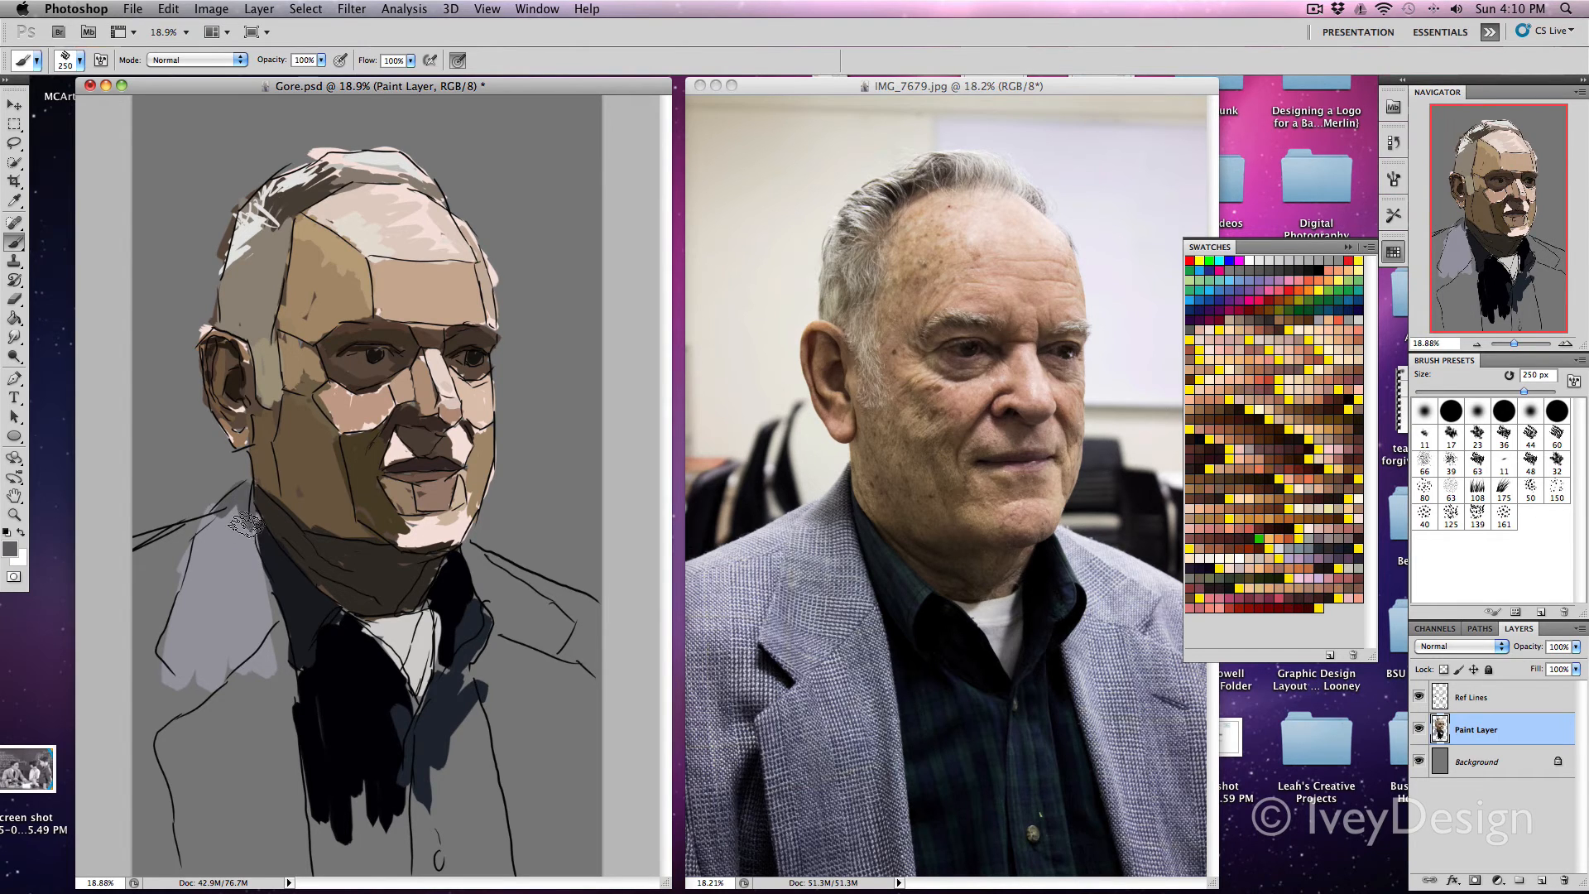
{"action": "mouse_move", "coordinate": [246, 523]}
{"action": "left_mouse_down"}
{"action": "mouse_move", "coordinate": [285, 619]}
{"action": "mouse_move", "coordinate": [257, 563]}
{"action": "mouse_move", "coordinate": [292, 675]}
{"action": "mouse_move", "coordinate": [281, 653]}
{"action": "mouse_move", "coordinate": [308, 861]}
{"action": "mouse_move", "coordinate": [301, 752]}
{"action": "mouse_move", "coordinate": [335, 696]}
{"action": "left_mouse_up"}
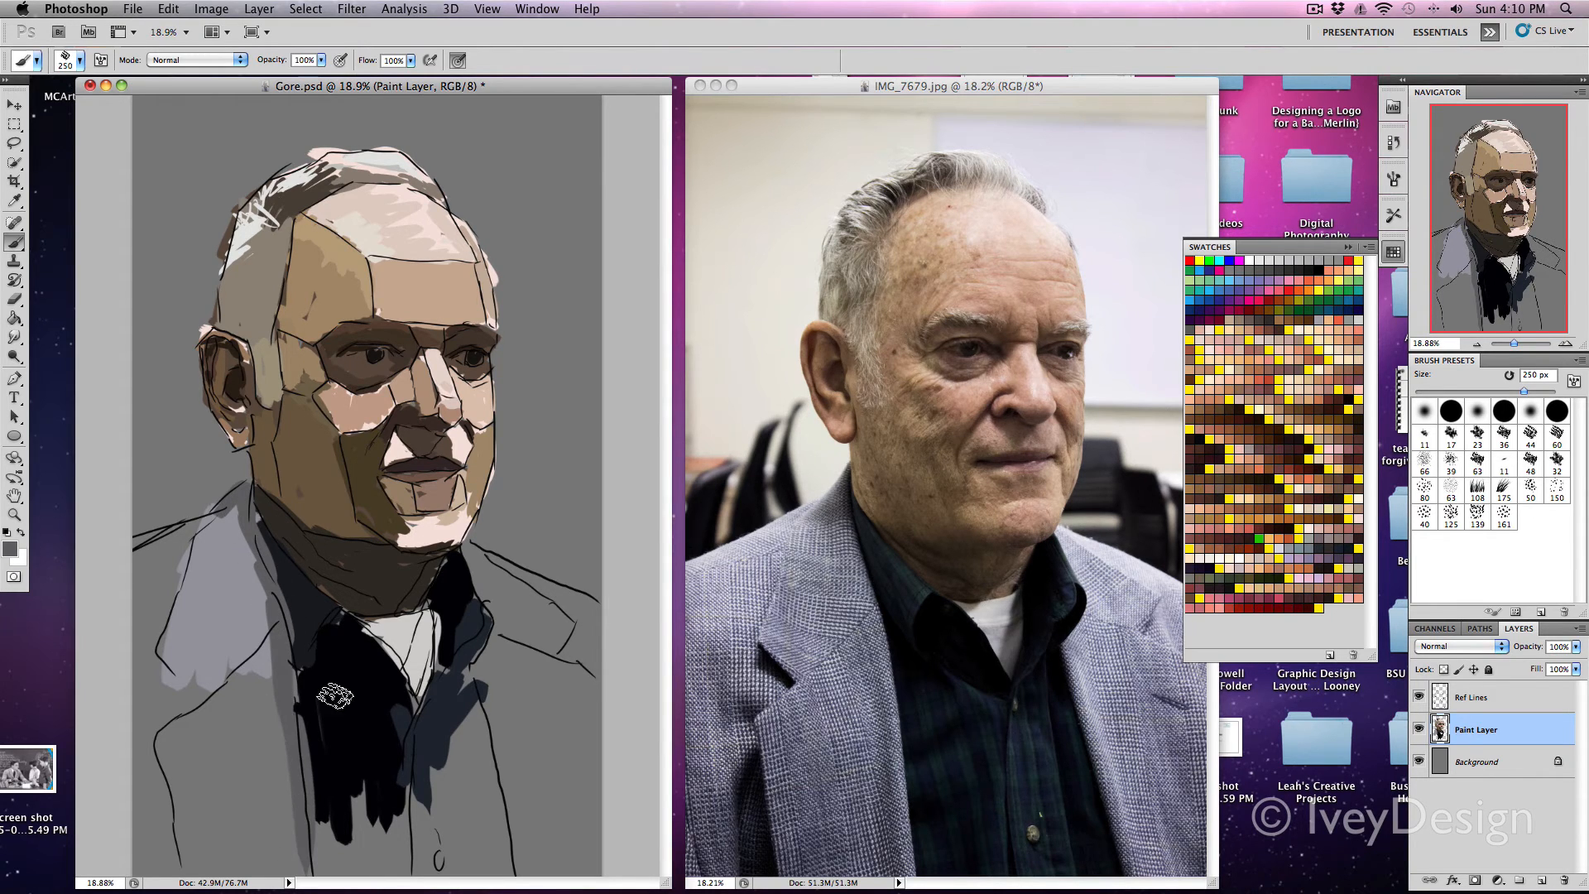
Cover the jacket shoulders and sleeves with sampled blue-gray, and fill the lower shirt front with dark navy from the photo.
{"action": "left_click", "coordinate": [819, 571], "text": "alt"}
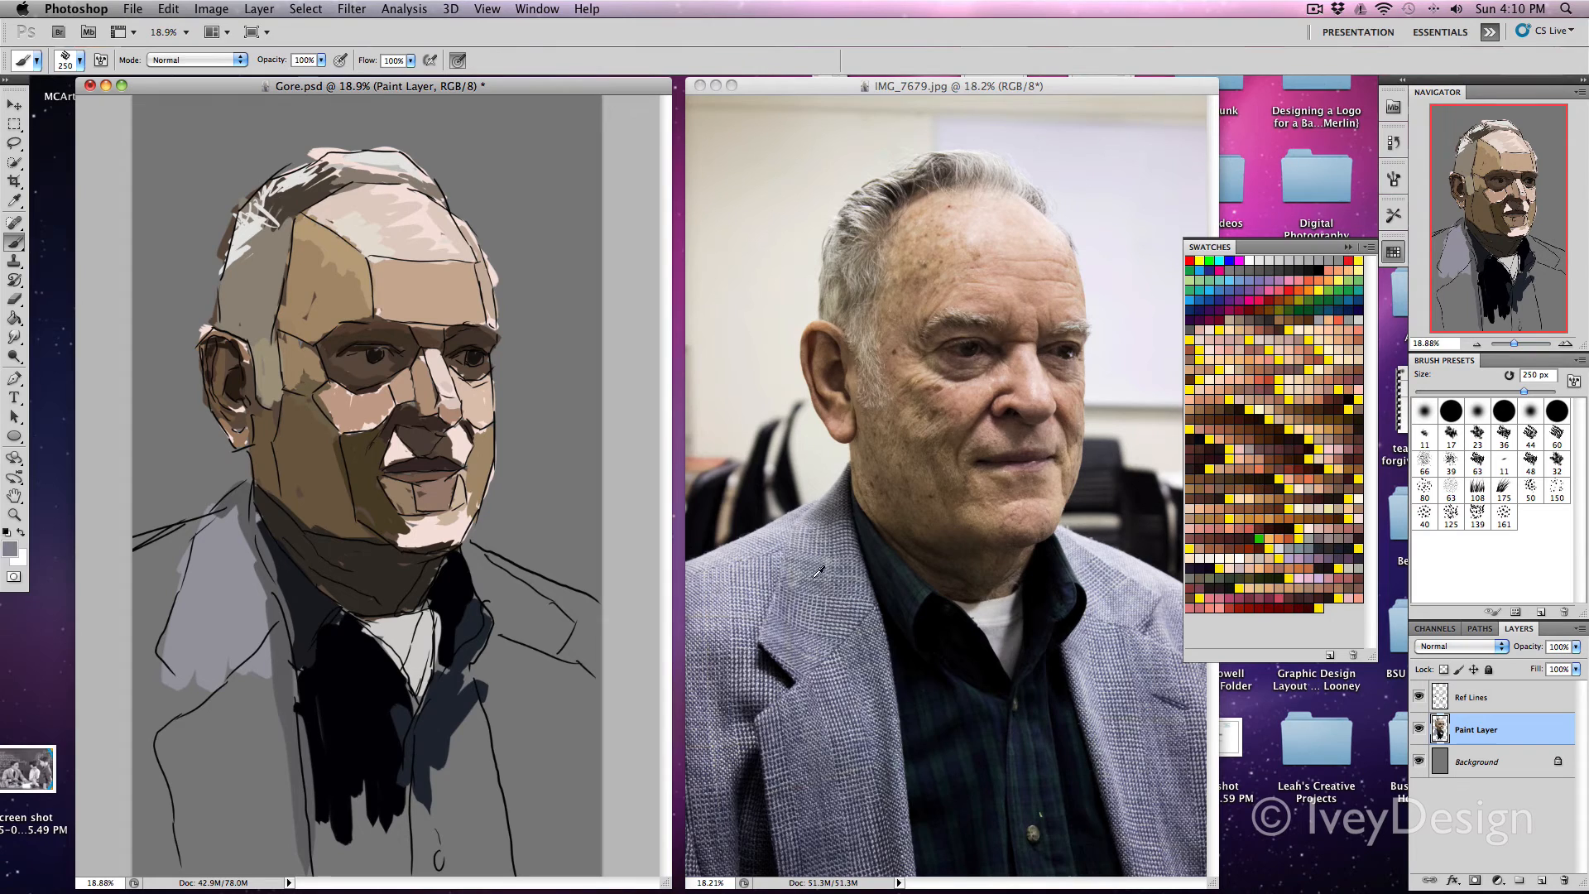
{"action": "left_click", "coordinate": [784, 528], "text": "alt"}
{"action": "mouse_move", "coordinate": [195, 534]}
{"action": "left_mouse_down"}
{"action": "mouse_move", "coordinate": [145, 569]}
{"action": "mouse_move", "coordinate": [145, 658]}
{"action": "mouse_move", "coordinate": [157, 716]}
{"action": "mouse_move", "coordinate": [182, 663]}
{"action": "mouse_move", "coordinate": [219, 728]}
{"action": "left_mouse_up"}
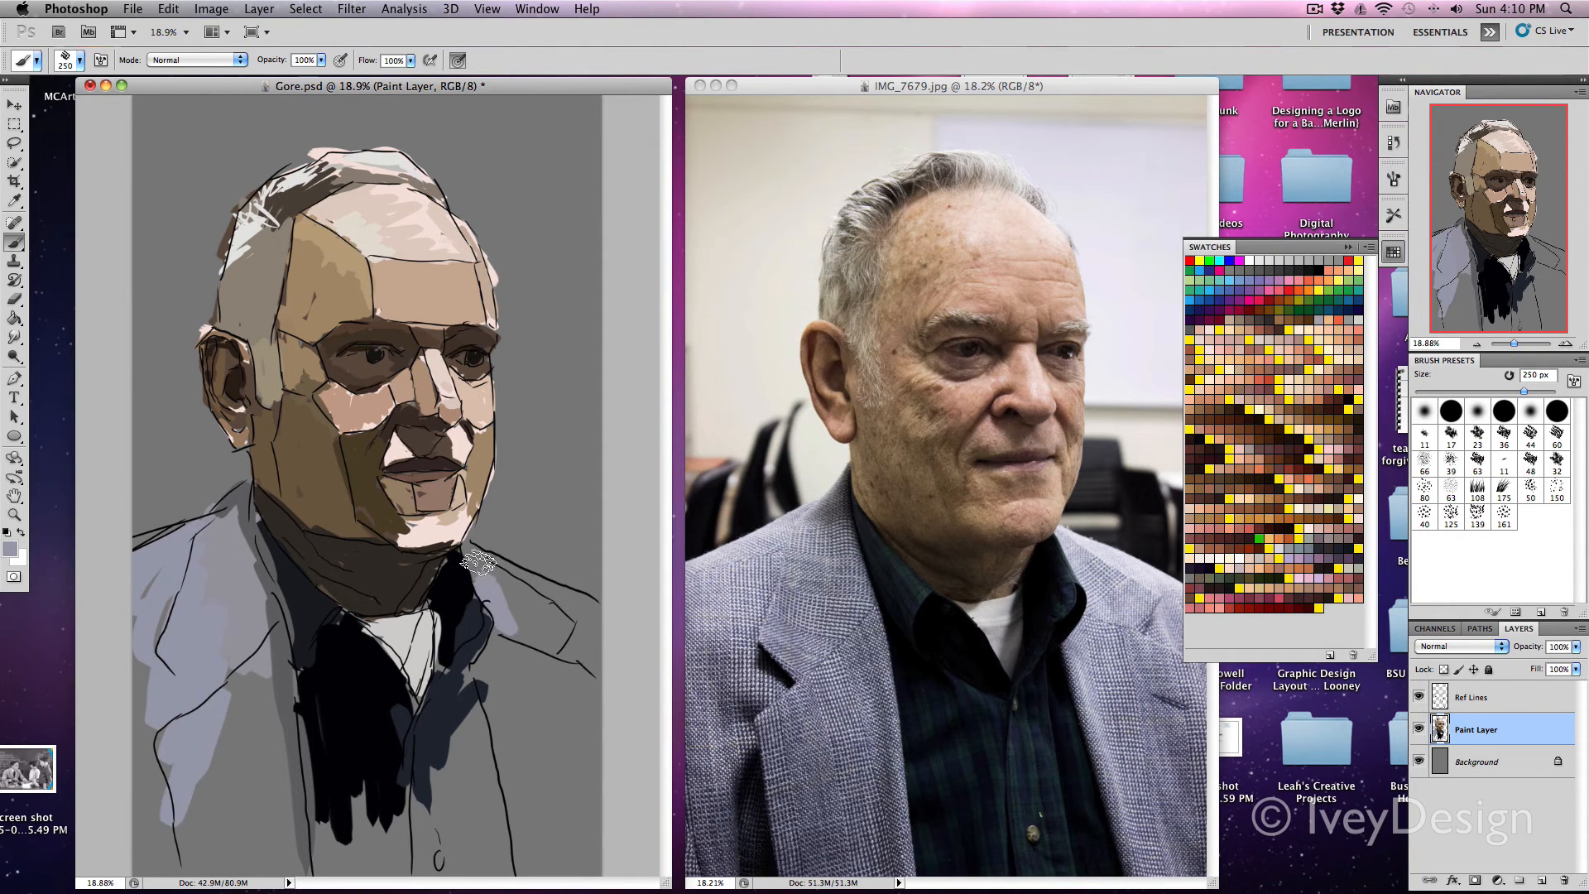
{"action": "mouse_move", "coordinate": [479, 563]}
{"action": "left_mouse_down"}
{"action": "mouse_move", "coordinate": [577, 624]}
{"action": "mouse_move", "coordinate": [583, 606]}
{"action": "mouse_move", "coordinate": [571, 645]}
{"action": "mouse_move", "coordinate": [506, 616]}
{"action": "mouse_move", "coordinate": [528, 666]}
{"action": "mouse_move", "coordinate": [512, 647]}
{"action": "mouse_move", "coordinate": [485, 660]}
{"action": "mouse_move", "coordinate": [539, 840]}
{"action": "mouse_move", "coordinate": [554, 796]}
{"action": "mouse_move", "coordinate": [604, 745]}
{"action": "left_mouse_up"}
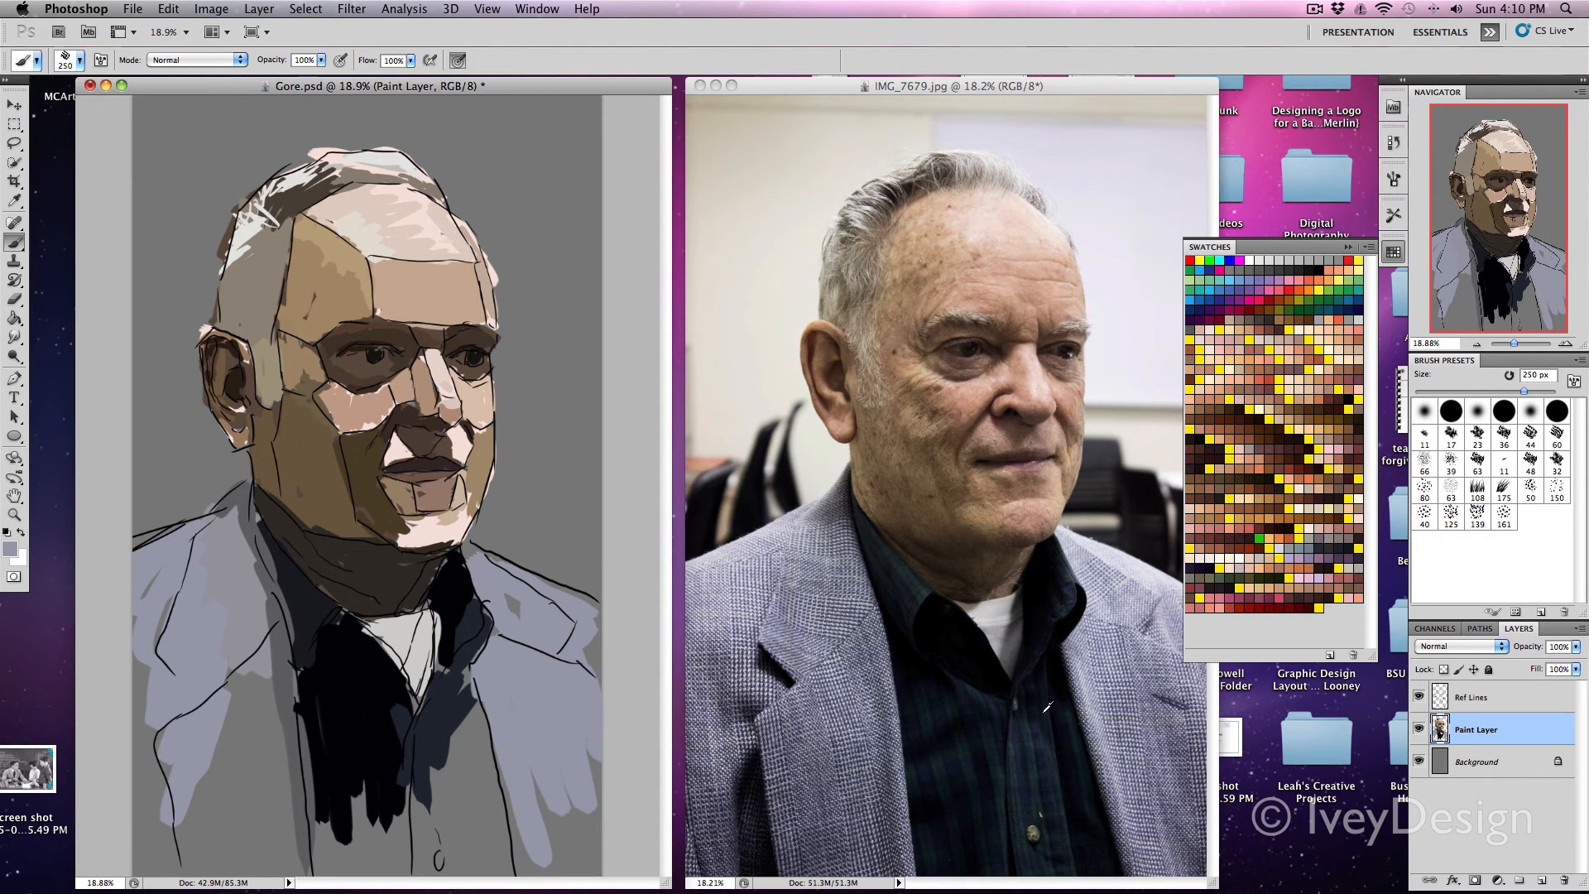
{"action": "left_click", "coordinate": [1049, 705], "text": "alt"}
{"action": "mouse_move", "coordinate": [457, 753]}
{"action": "left_mouse_down"}
{"action": "mouse_move", "coordinate": [447, 829]}
{"action": "mouse_move", "coordinate": [356, 810]}
{"action": "mouse_move", "coordinate": [438, 835]}
{"action": "mouse_move", "coordinate": [397, 843]}
{"action": "mouse_move", "coordinate": [340, 800]}
{"action": "mouse_move", "coordinate": [350, 868]}
{"action": "left_mouse_up"}
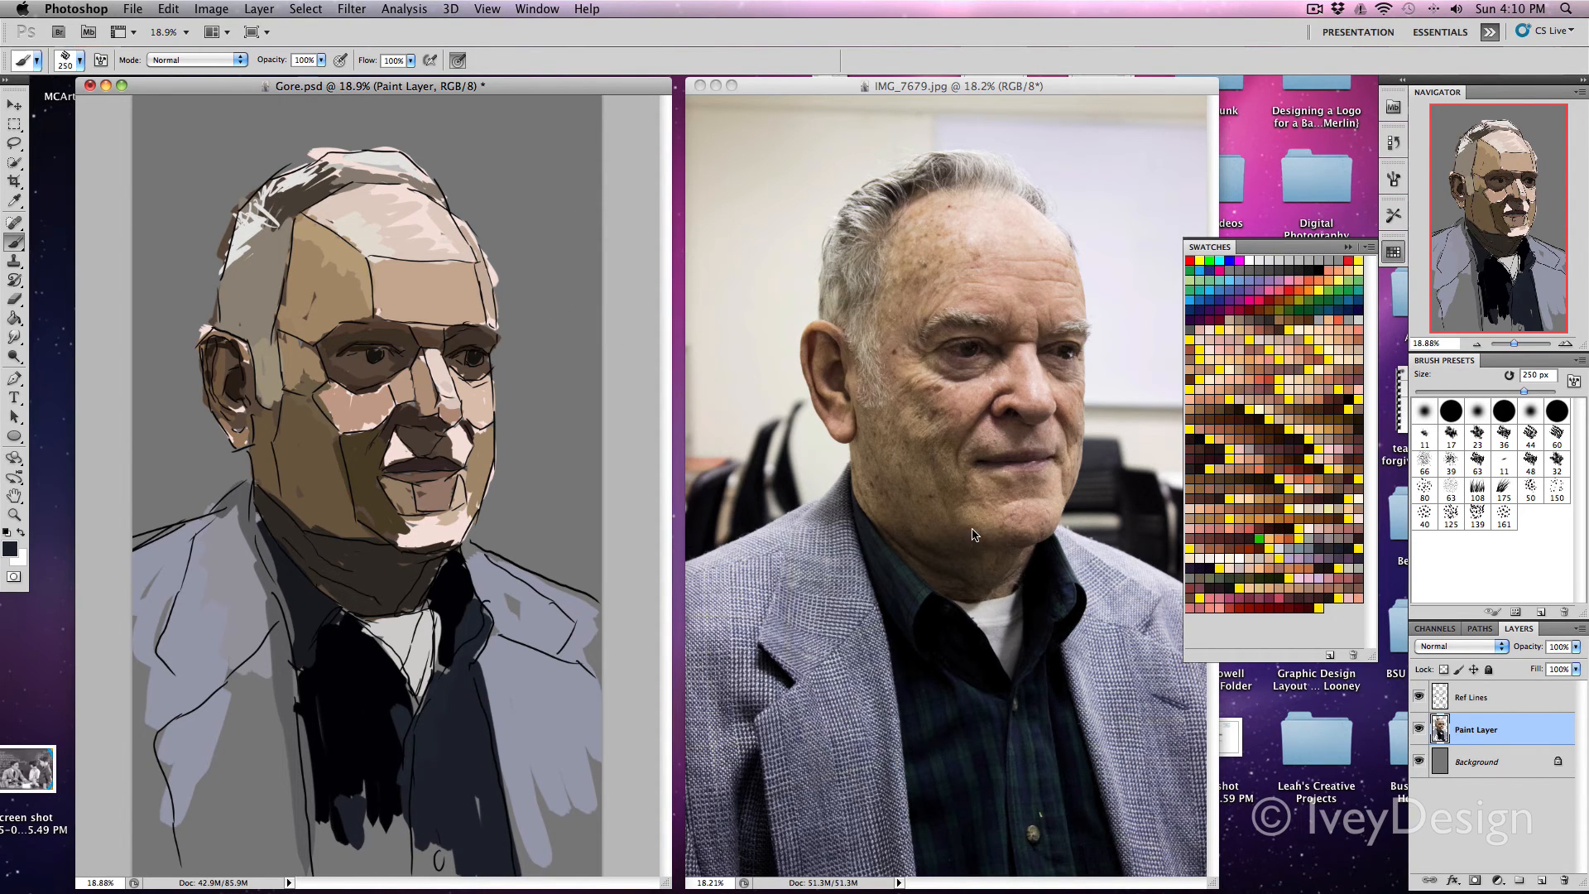
On the Background layer, block in dark gray in front of the face, light gray behind the head and mid gray above it.
{"action": "left_click", "coordinate": [1504, 767]}
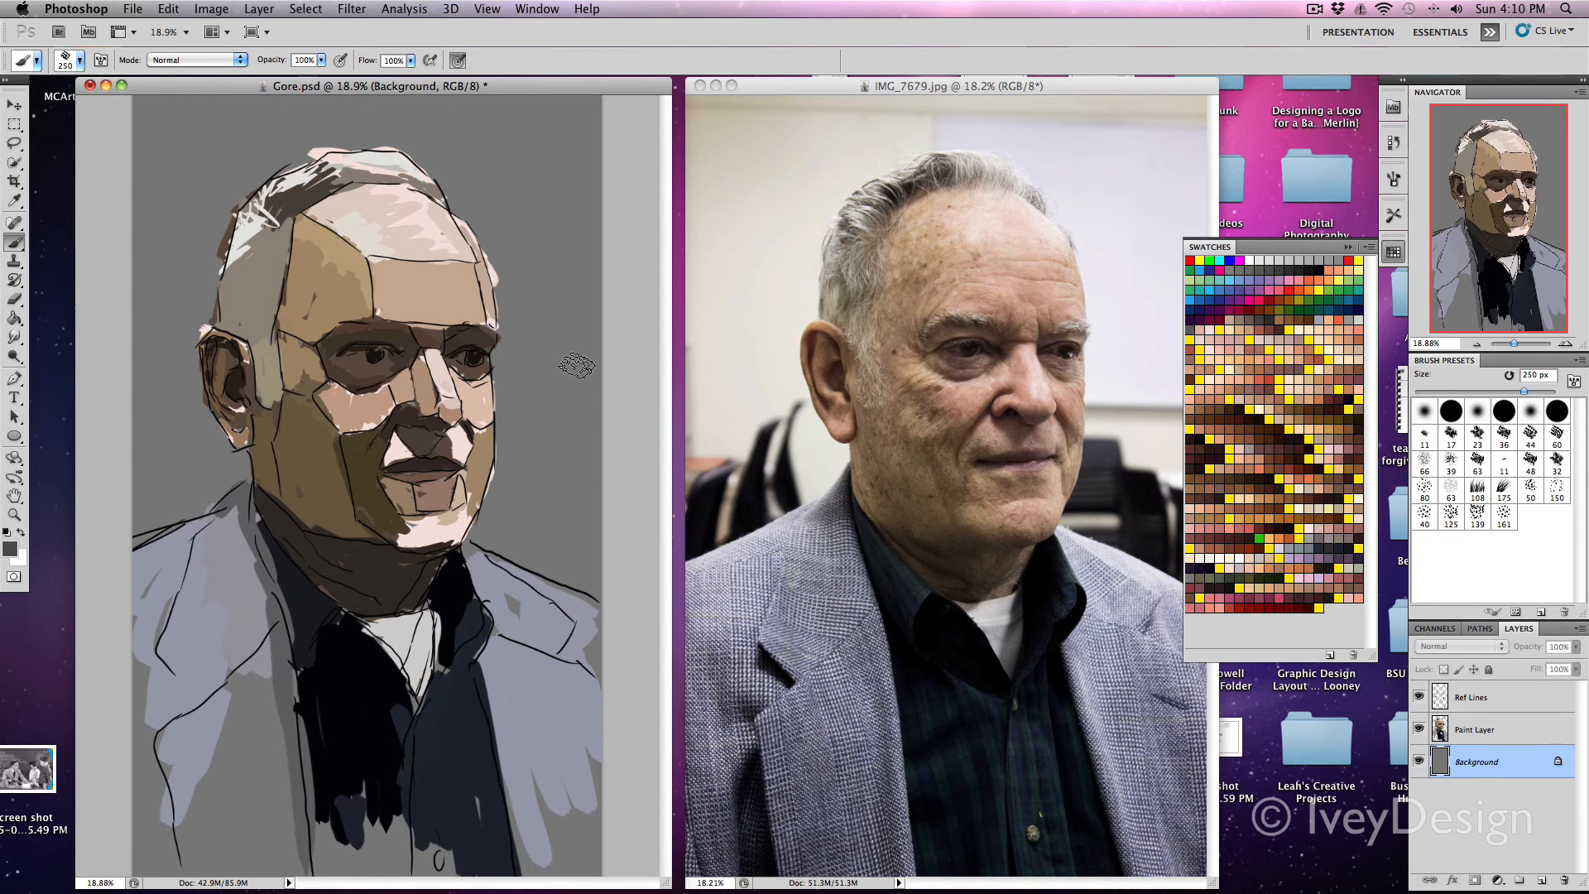
{"action": "mouse_move", "coordinate": [576, 364]}
{"action": "left_mouse_down"}
{"action": "mouse_move", "coordinate": [530, 514]}
{"action": "mouse_move", "coordinate": [516, 468]}
{"action": "mouse_move", "coordinate": [489, 530]}
{"action": "mouse_move", "coordinate": [509, 281]}
{"action": "left_mouse_up"}
{"action": "mouse_move", "coordinate": [497, 506]}
{"action": "left_mouse_down"}
{"action": "mouse_move", "coordinate": [480, 530]}
{"action": "mouse_move", "coordinate": [542, 556]}
{"action": "mouse_move", "coordinate": [520, 561]}
{"action": "mouse_move", "coordinate": [563, 542]}
{"action": "mouse_move", "coordinate": [580, 331]}
{"action": "mouse_move", "coordinate": [497, 248]}
{"action": "mouse_move", "coordinate": [575, 314]}
{"action": "mouse_move", "coordinate": [530, 281]}
{"action": "mouse_move", "coordinate": [595, 298]}
{"action": "mouse_move", "coordinate": [583, 199]}
{"action": "left_mouse_up"}
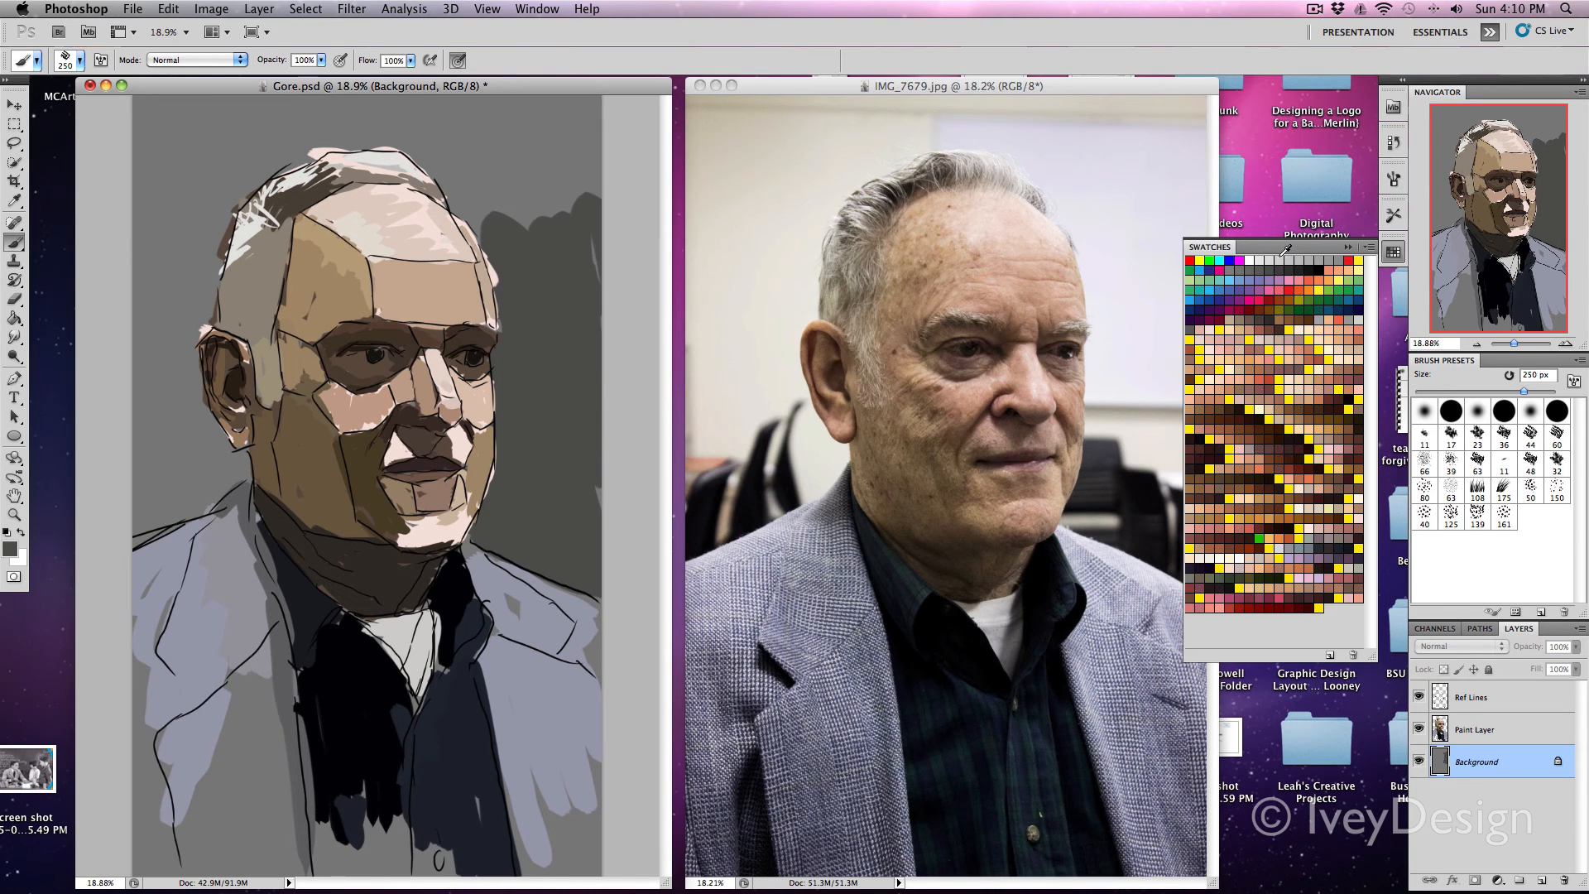
{"action": "mouse_move", "coordinate": [162, 339]}
{"action": "left_mouse_down"}
{"action": "mouse_move", "coordinate": [214, 482]}
{"action": "mouse_move", "coordinate": [225, 452]}
{"action": "mouse_move", "coordinate": [241, 460]}
{"action": "mouse_move", "coordinate": [207, 420]}
{"action": "mouse_move", "coordinate": [187, 334]}
{"action": "mouse_move", "coordinate": [208, 325]}
{"action": "mouse_move", "coordinate": [202, 286]}
{"action": "mouse_move", "coordinate": [181, 341]}
{"action": "mouse_move", "coordinate": [186, 437]}
{"action": "mouse_move", "coordinate": [156, 484]}
{"action": "mouse_move", "coordinate": [136, 405]}
{"action": "mouse_move", "coordinate": [163, 523]}
{"action": "mouse_move", "coordinate": [217, 484]}
{"action": "mouse_move", "coordinate": [168, 523]}
{"action": "mouse_move", "coordinate": [138, 252]}
{"action": "mouse_move", "coordinate": [199, 224]}
{"action": "mouse_move", "coordinate": [137, 238]}
{"action": "mouse_move", "coordinate": [139, 200]}
{"action": "mouse_move", "coordinate": [187, 201]}
{"action": "left_mouse_up"}
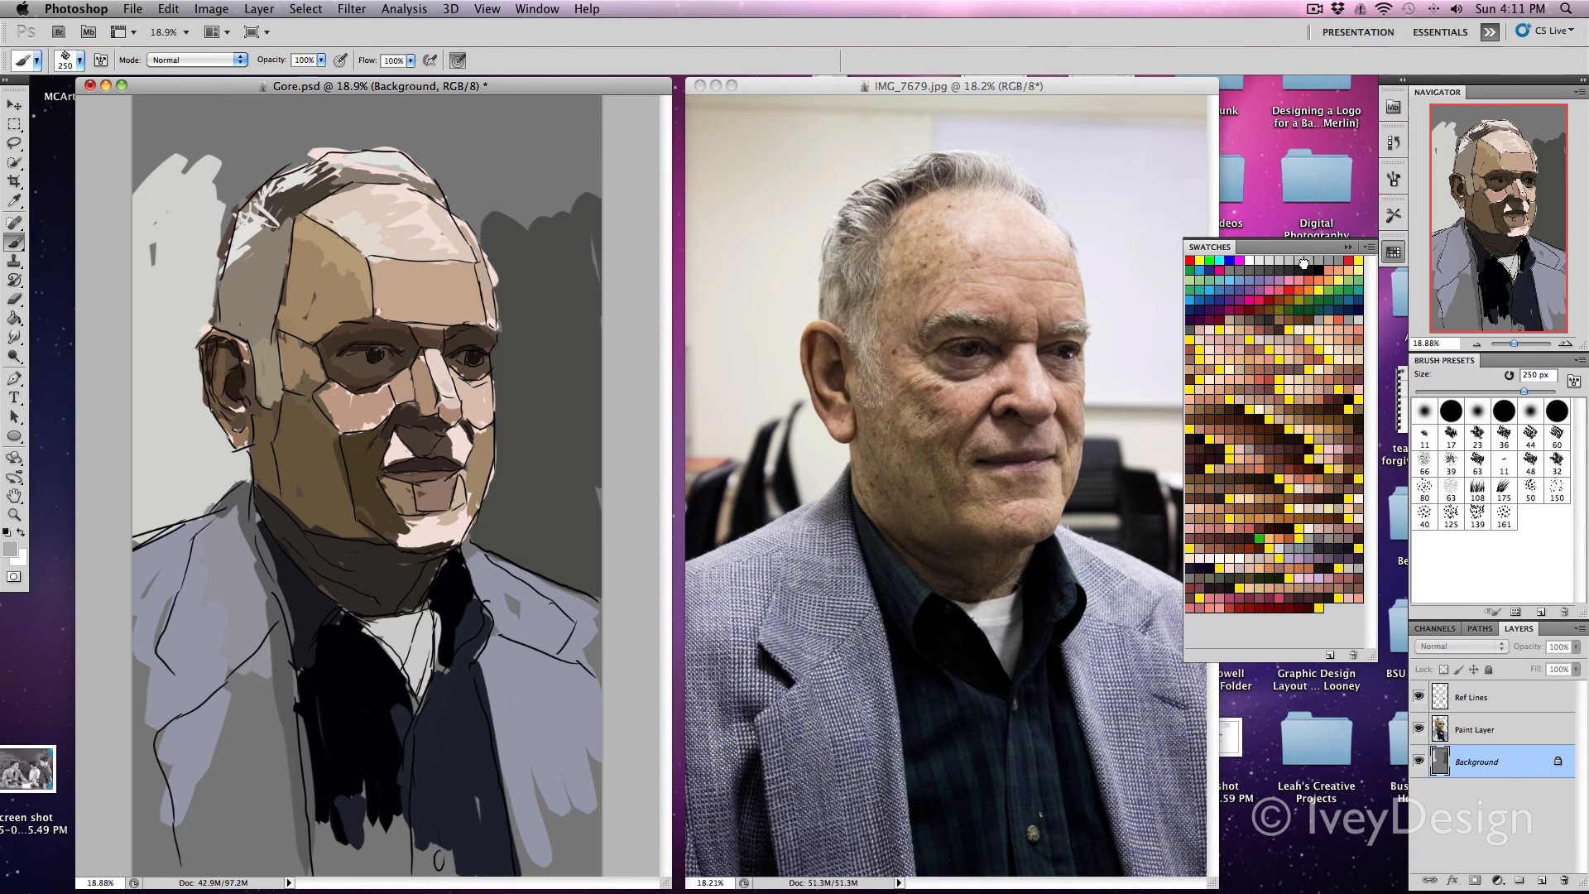
{"action": "mouse_move", "coordinate": [219, 161]}
{"action": "left_mouse_down"}
{"action": "mouse_move", "coordinate": [171, 265]}
{"action": "mouse_move", "coordinate": [148, 195]}
{"action": "mouse_move", "coordinate": [203, 222]}
{"action": "mouse_move", "coordinate": [265, 133]}
{"action": "mouse_move", "coordinate": [166, 161]}
{"action": "mouse_move", "coordinate": [248, 108]}
{"action": "mouse_move", "coordinate": [217, 183]}
{"action": "mouse_move", "coordinate": [331, 124]}
{"action": "mouse_move", "coordinate": [149, 223]}
{"action": "mouse_move", "coordinate": [165, 178]}
{"action": "left_mouse_up"}
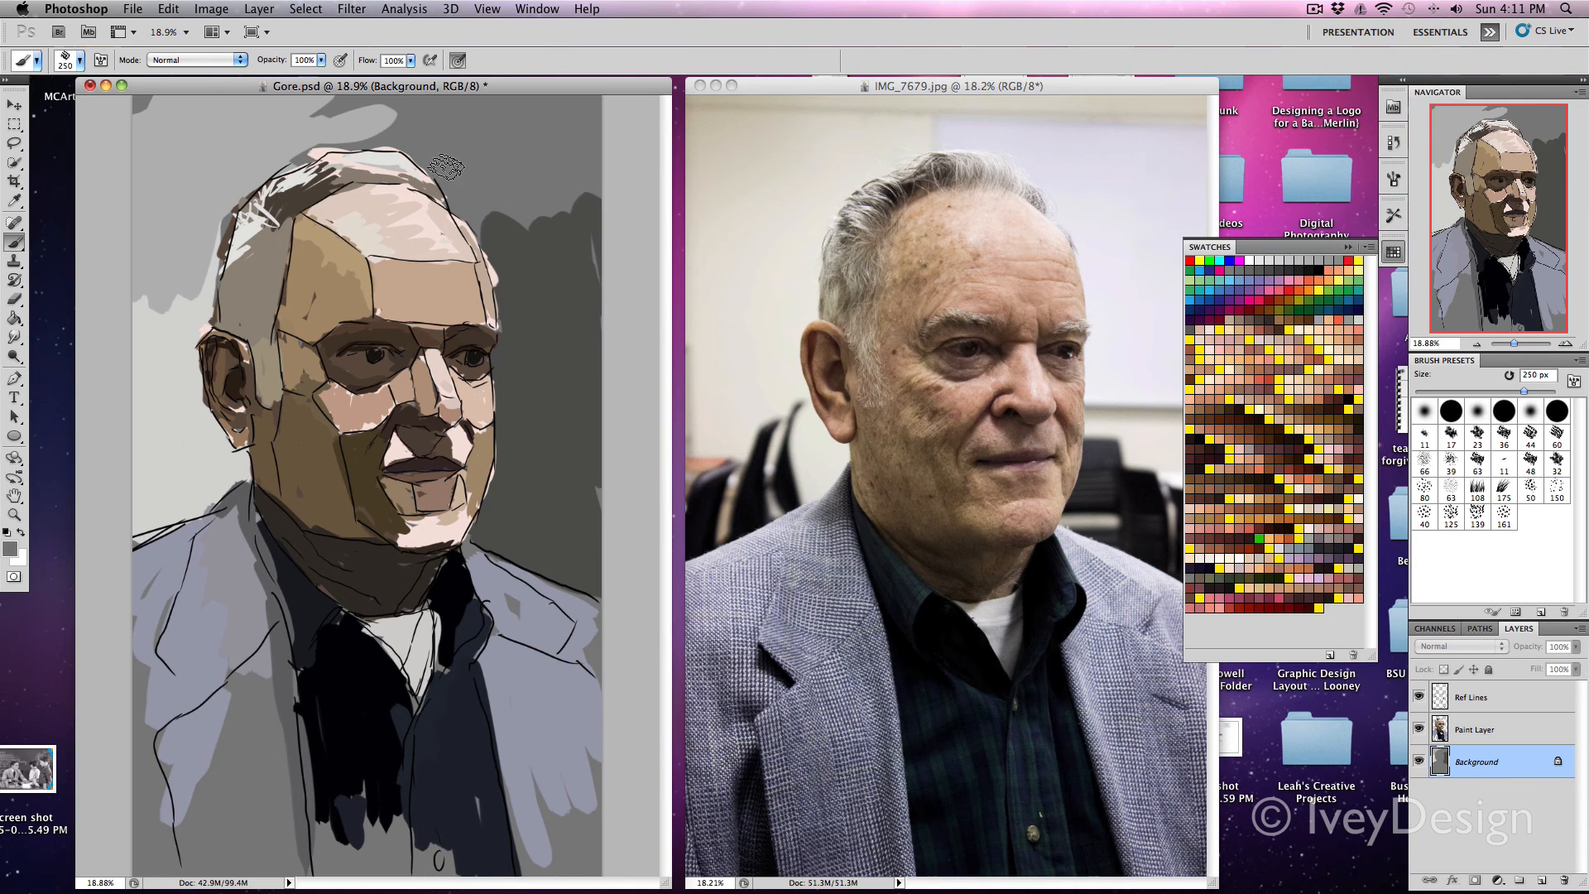
{"action": "mouse_move", "coordinate": [416, 150]}
{"action": "left_mouse_down"}
{"action": "mouse_move", "coordinate": [363, 132]}
{"action": "mouse_move", "coordinate": [405, 99]}
{"action": "left_mouse_up"}
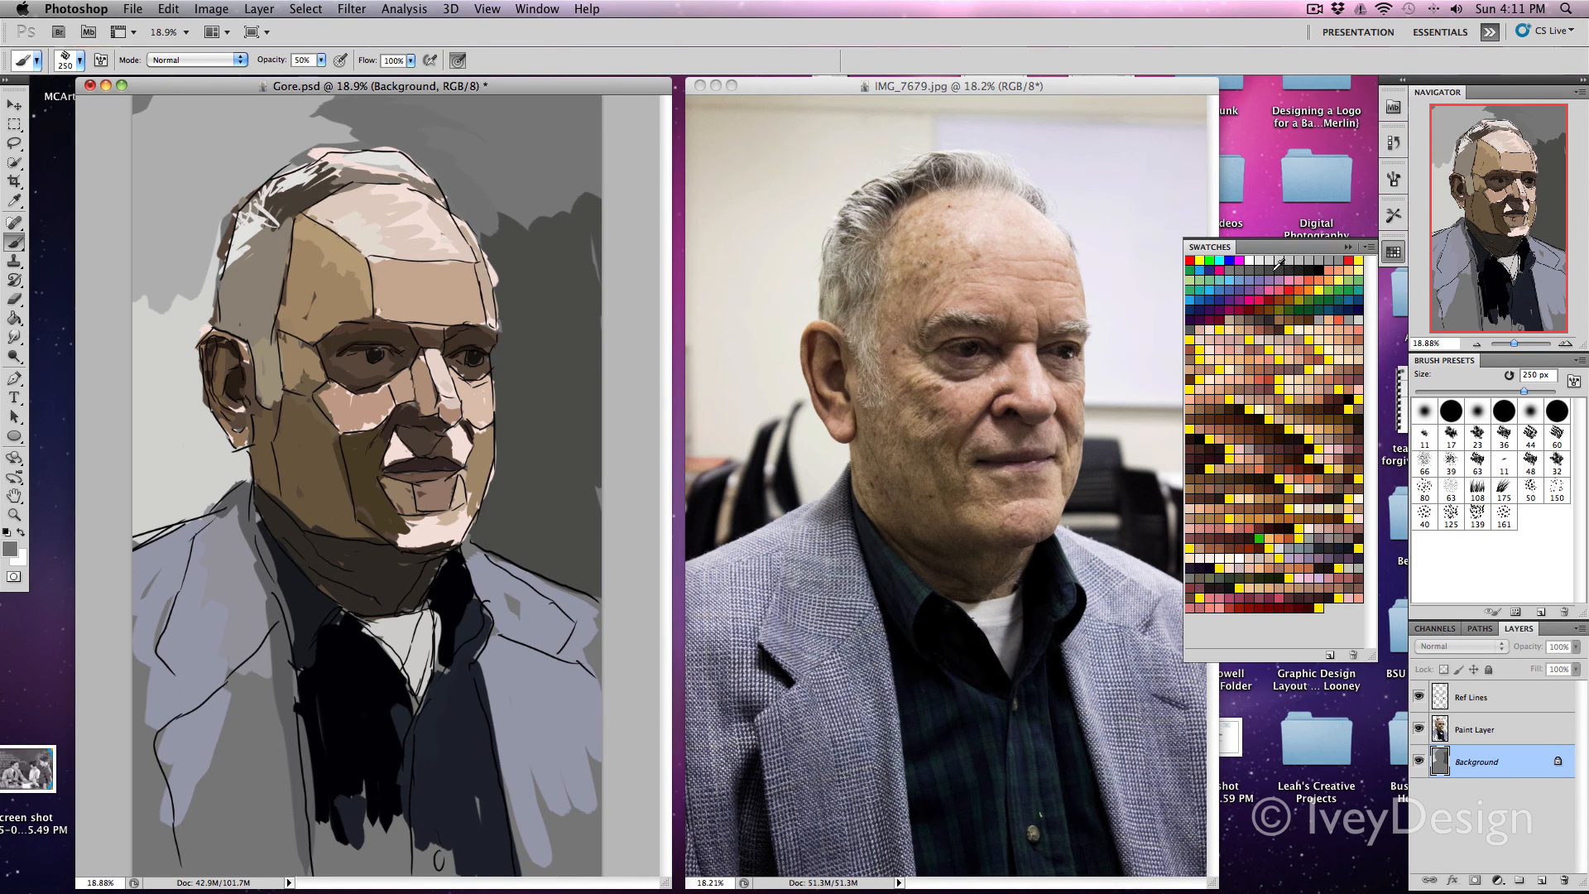
Blend the backdrop around the head with overlapping dark and light gray strokes at 50% brush opacity.
{"action": "mouse_move", "coordinate": [364, 102]}
{"action": "left_mouse_down"}
{"action": "mouse_move", "coordinate": [399, 106]}
{"action": "mouse_move", "coordinate": [340, 101]}
{"action": "mouse_move", "coordinate": [419, 100]}
{"action": "mouse_move", "coordinate": [361, 131]}
{"action": "mouse_move", "coordinate": [480, 132]}
{"action": "mouse_move", "coordinate": [532, 174]}
{"action": "mouse_move", "coordinate": [522, 254]}
{"action": "mouse_move", "coordinate": [495, 199]}
{"action": "mouse_move", "coordinate": [562, 271]}
{"action": "mouse_move", "coordinate": [578, 131]}
{"action": "mouse_move", "coordinate": [491, 166]}
{"action": "mouse_move", "coordinate": [505, 318]}
{"action": "left_mouse_up"}
{"action": "mouse_move", "coordinate": [564, 367]}
{"action": "left_mouse_down"}
{"action": "mouse_move", "coordinate": [431, 138]}
{"action": "mouse_move", "coordinate": [378, 125]}
{"action": "mouse_move", "coordinate": [421, 141]}
{"action": "mouse_move", "coordinate": [564, 115]}
{"action": "mouse_move", "coordinate": [500, 235]}
{"action": "mouse_move", "coordinate": [434, 146]}
{"action": "mouse_move", "coordinate": [516, 289]}
{"action": "mouse_move", "coordinate": [562, 316]}
{"action": "mouse_move", "coordinate": [518, 152]}
{"action": "left_mouse_up"}
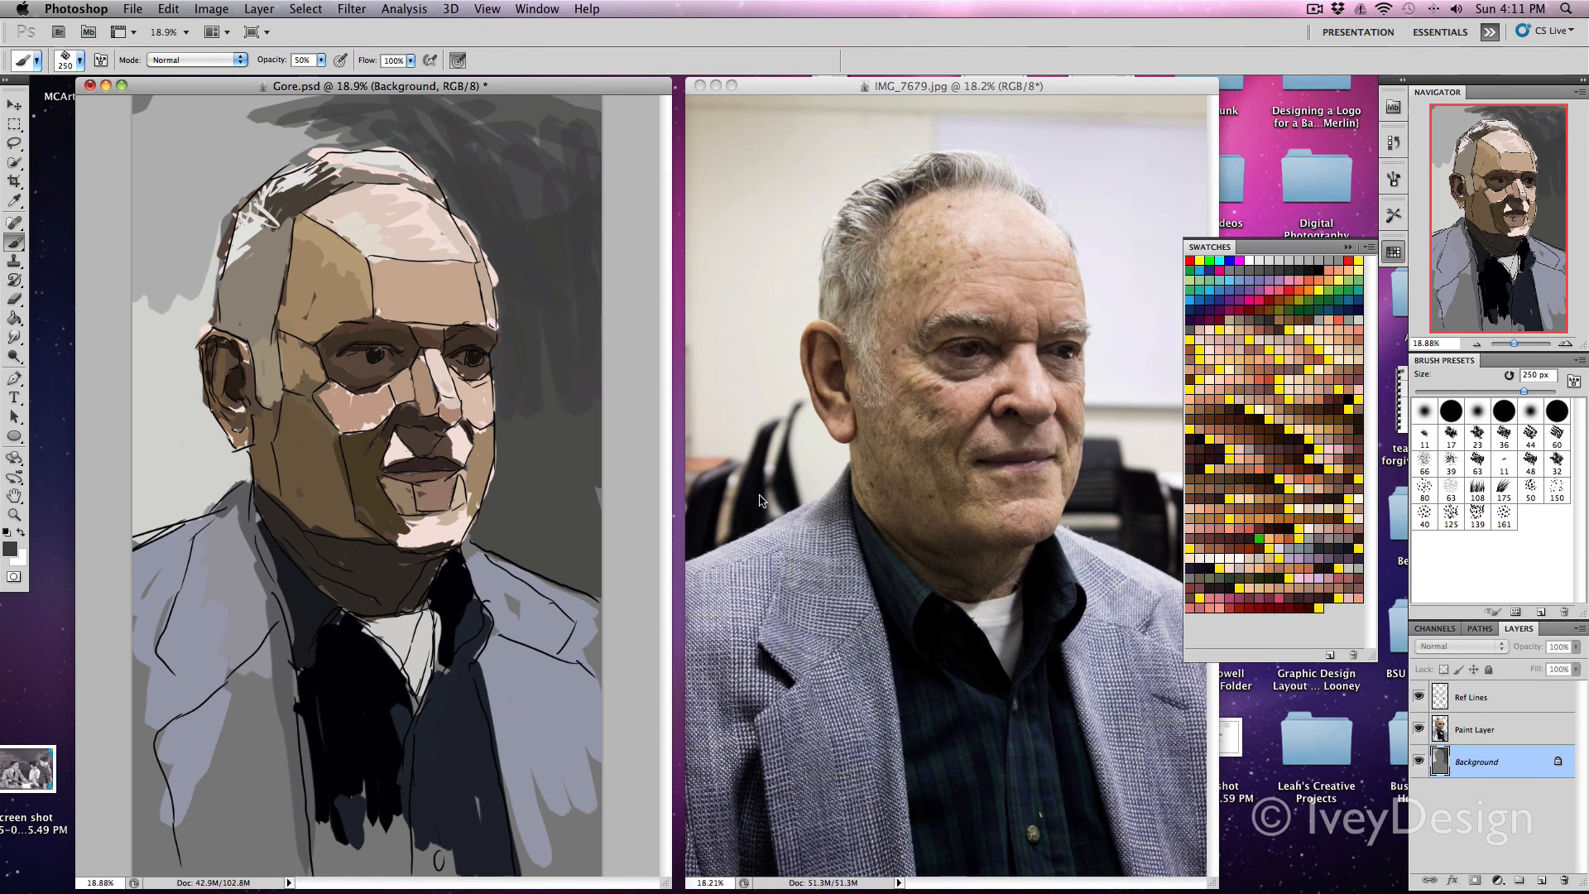
{"action": "mouse_move", "coordinate": [236, 168]}
{"action": "left_mouse_down"}
{"action": "mouse_move", "coordinate": [315, 137]}
{"action": "mouse_move", "coordinate": [240, 115]}
{"action": "mouse_move", "coordinate": [190, 151]}
{"action": "left_mouse_up"}
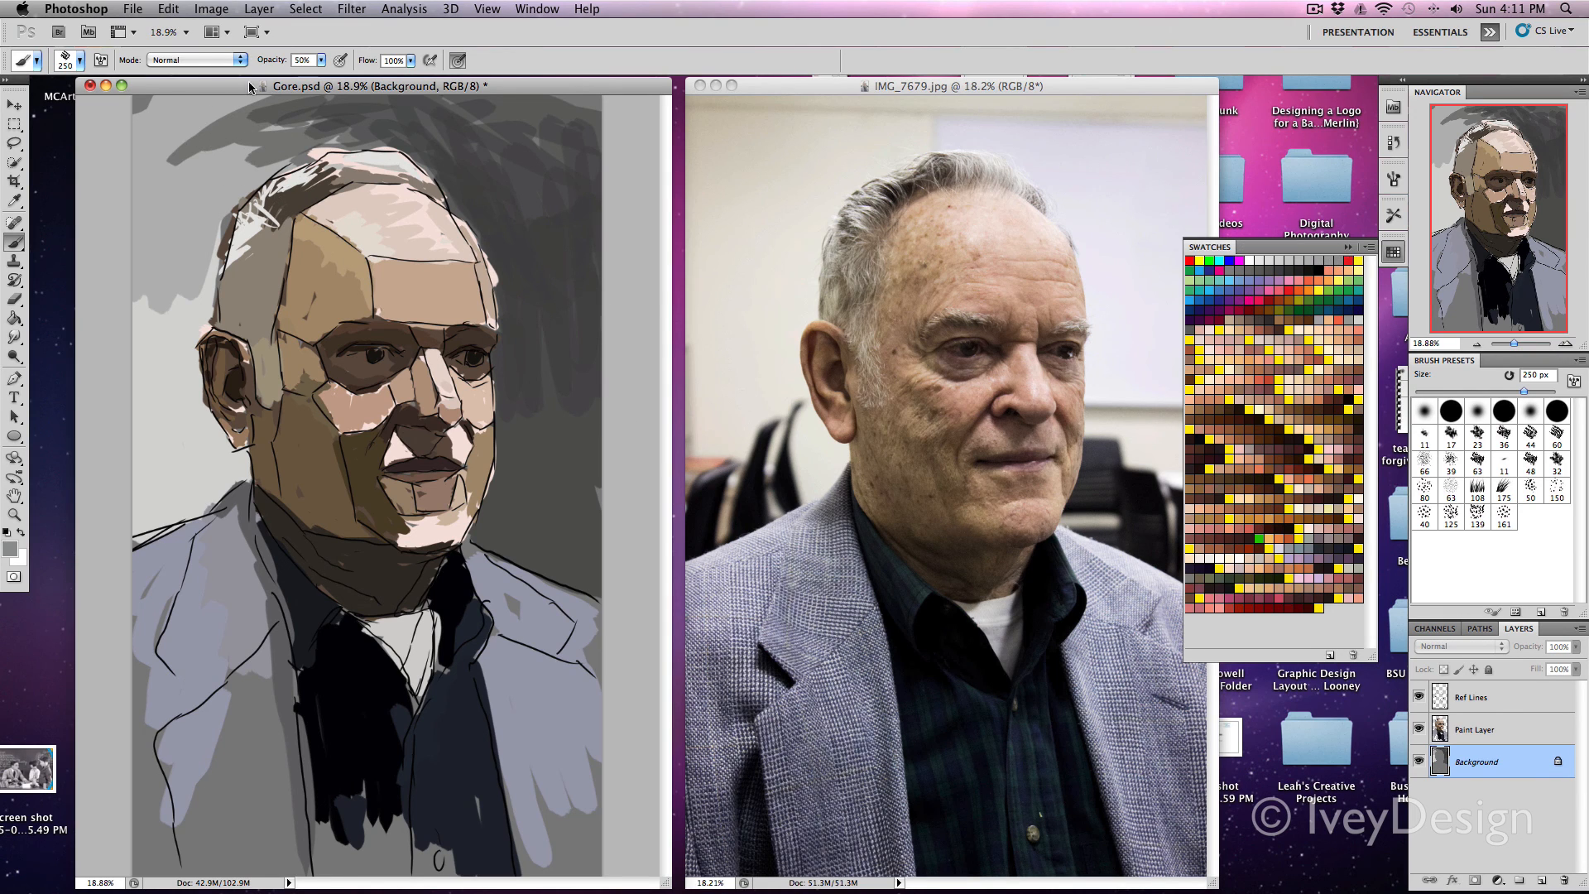
{"action": "mouse_move", "coordinate": [222, 122]}
{"action": "left_mouse_down"}
{"action": "mouse_move", "coordinate": [166, 147]}
{"action": "mouse_move", "coordinate": [213, 163]}
{"action": "mouse_move", "coordinate": [323, 136]}
{"action": "mouse_move", "coordinate": [149, 133]}
{"action": "mouse_move", "coordinate": [248, 240]}
{"action": "mouse_move", "coordinate": [173, 182]}
{"action": "mouse_move", "coordinate": [351, 99]}
{"action": "mouse_move", "coordinate": [456, 116]}
{"action": "mouse_move", "coordinate": [380, 132]}
{"action": "left_mouse_up"}
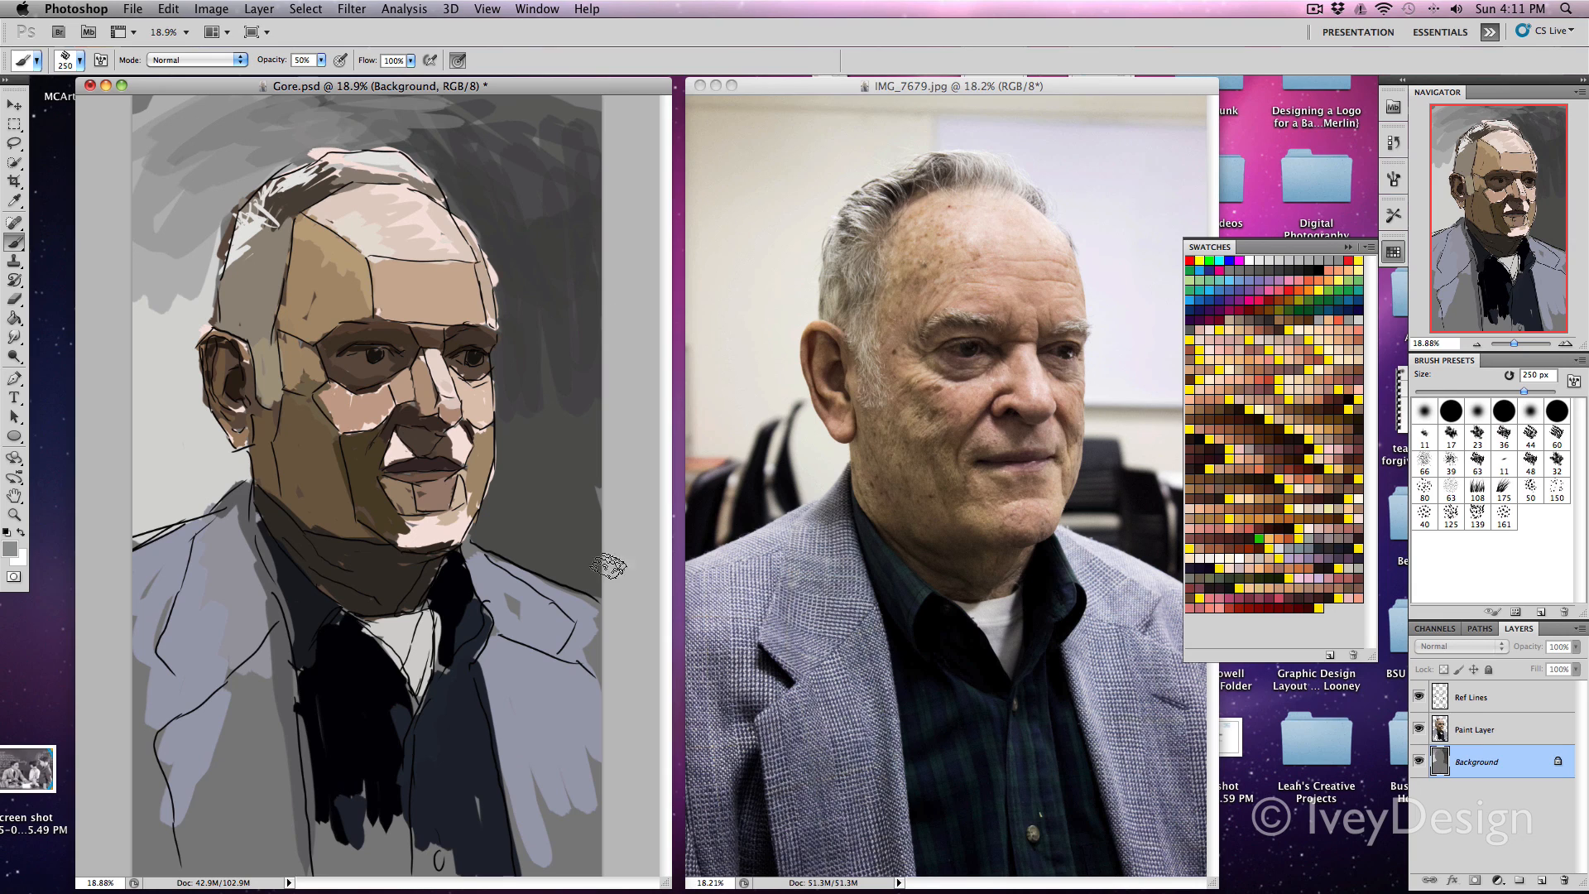
{"action": "left_click_drag", "start_coordinate": [165, 236], "coordinate": [149, 170]}
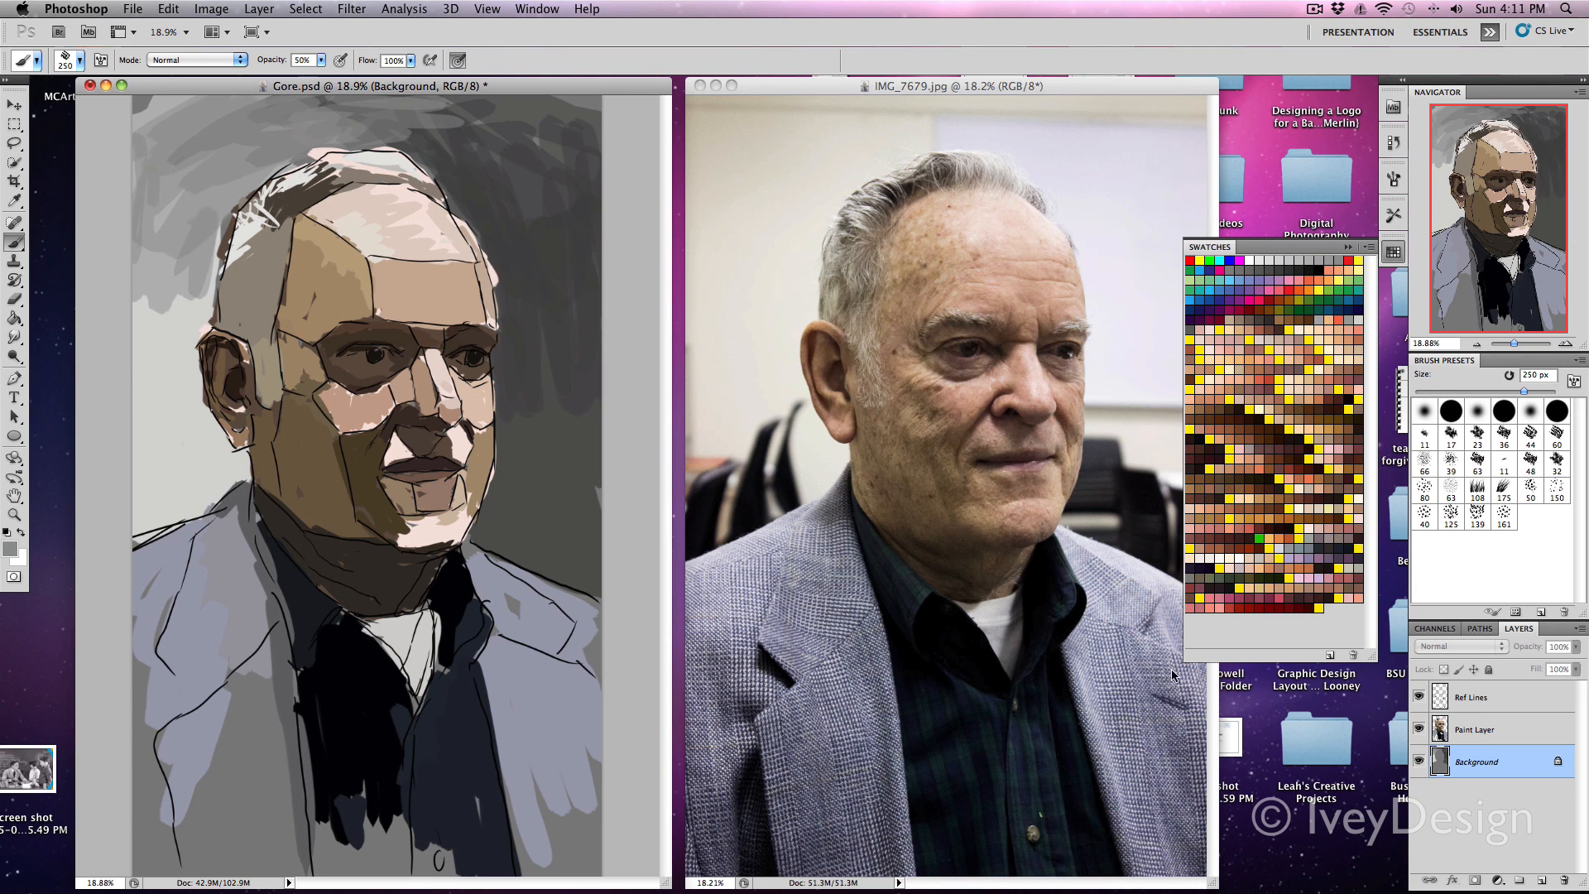